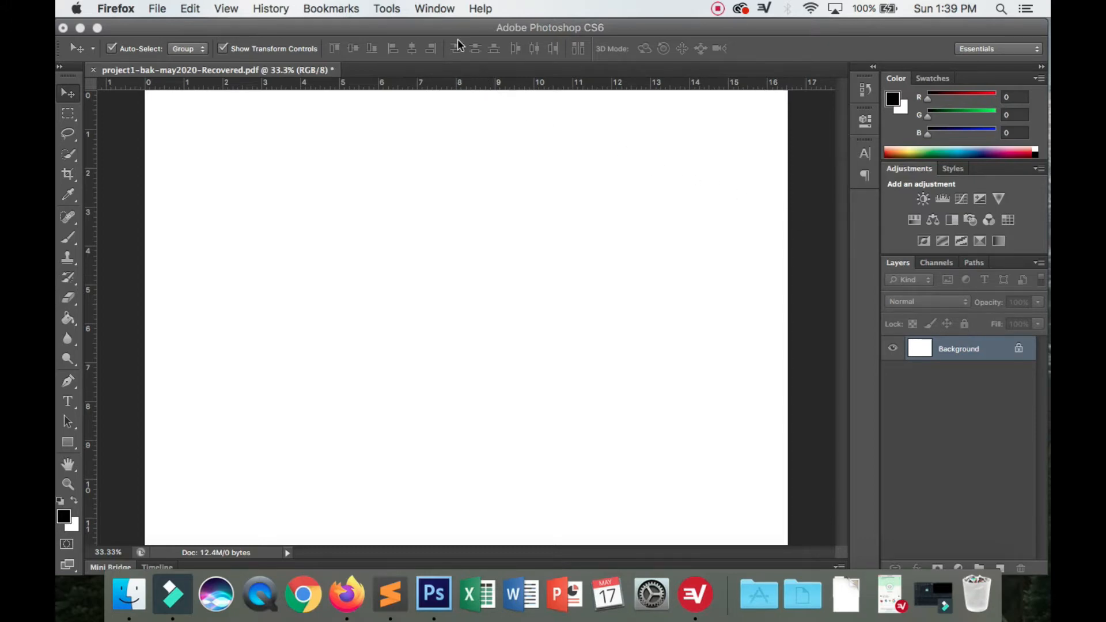
Switch to Photoshop, close the Layers panel and bring it back into the workspace.
left_click(440, 10)
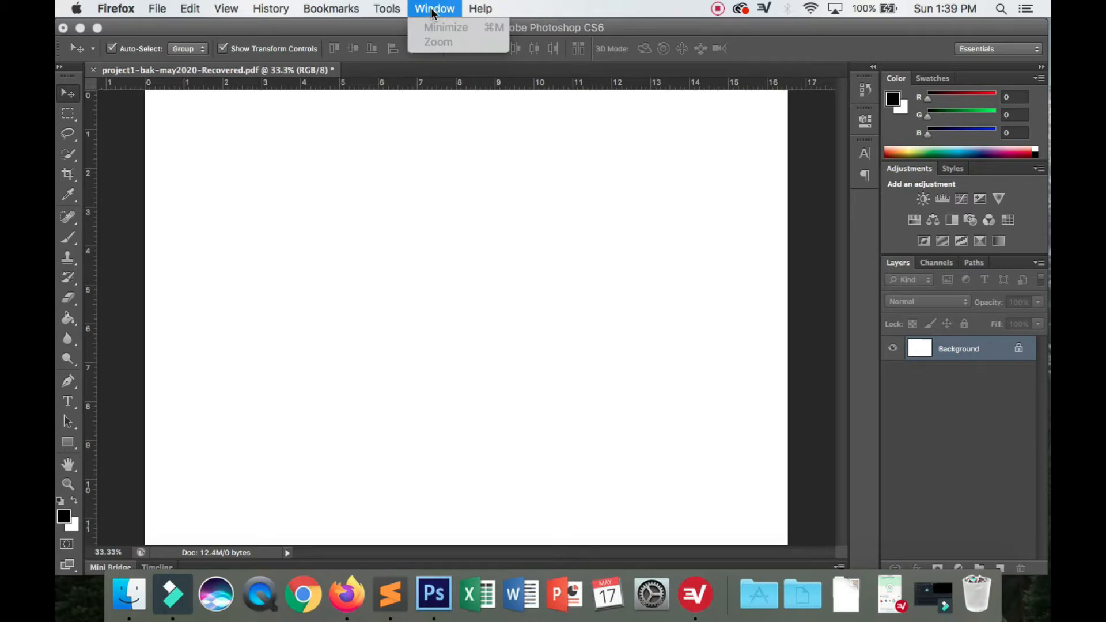
left_click(391, 29)
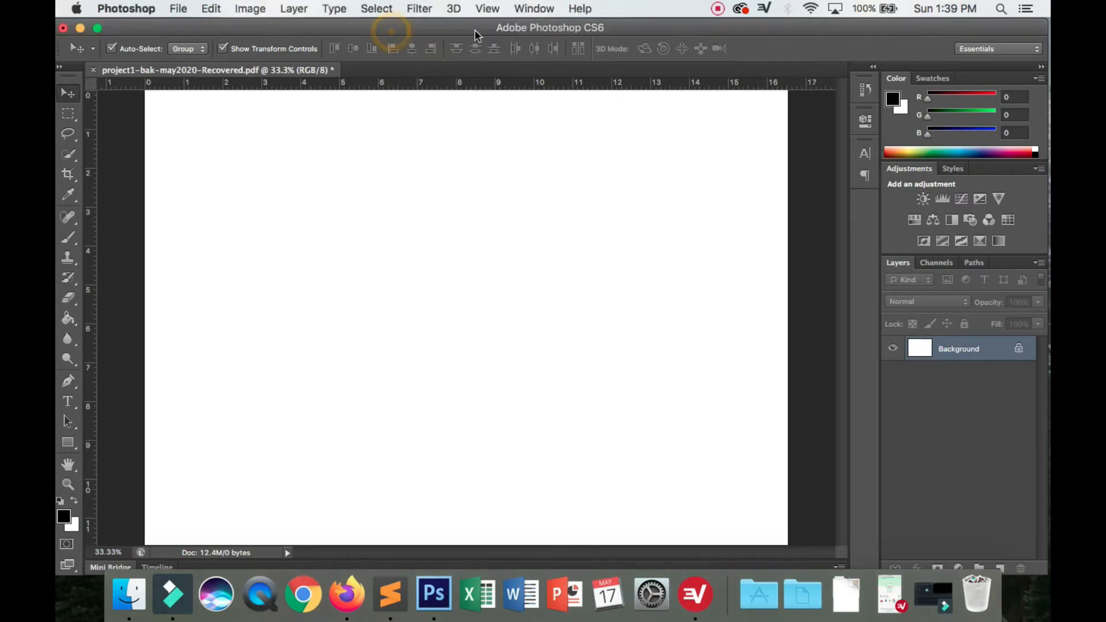
left_click(528, 9)
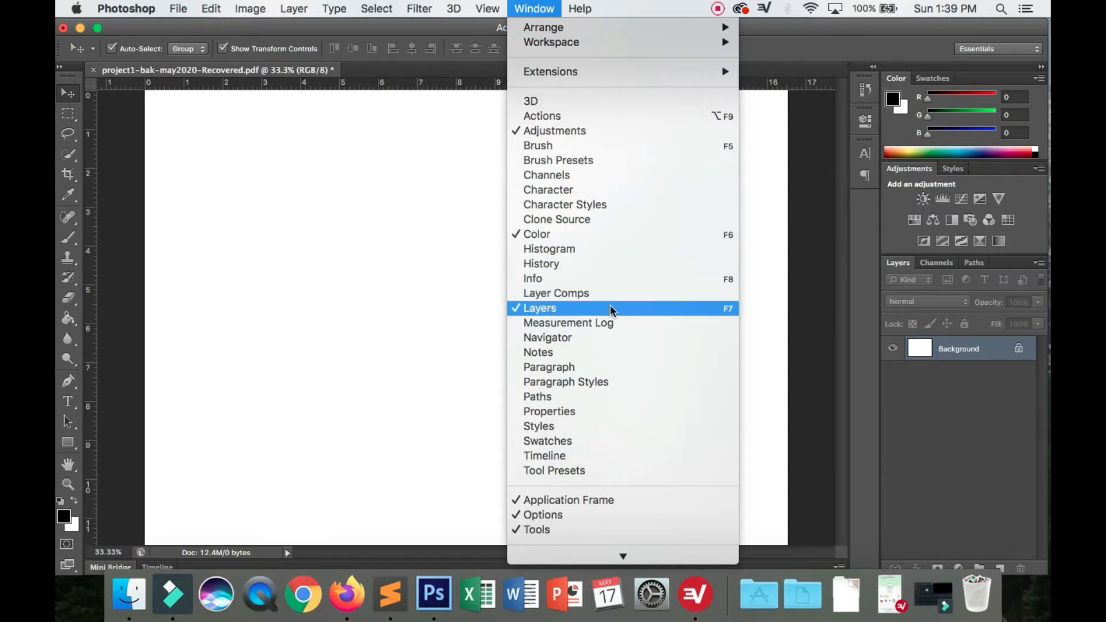
left_click(899, 271)
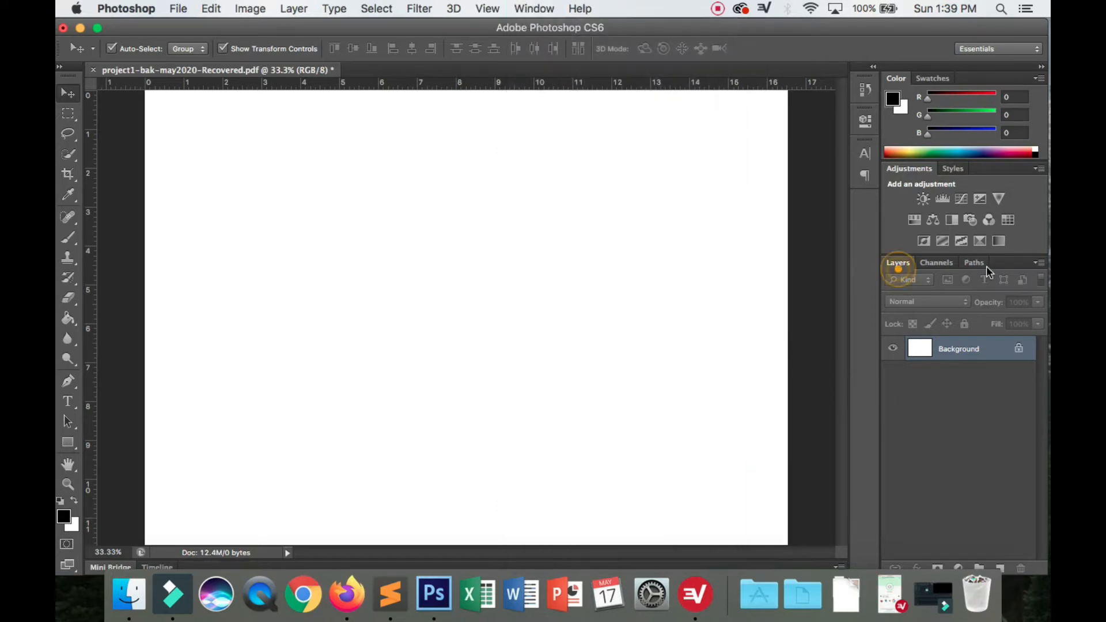
left_click(1041, 264)
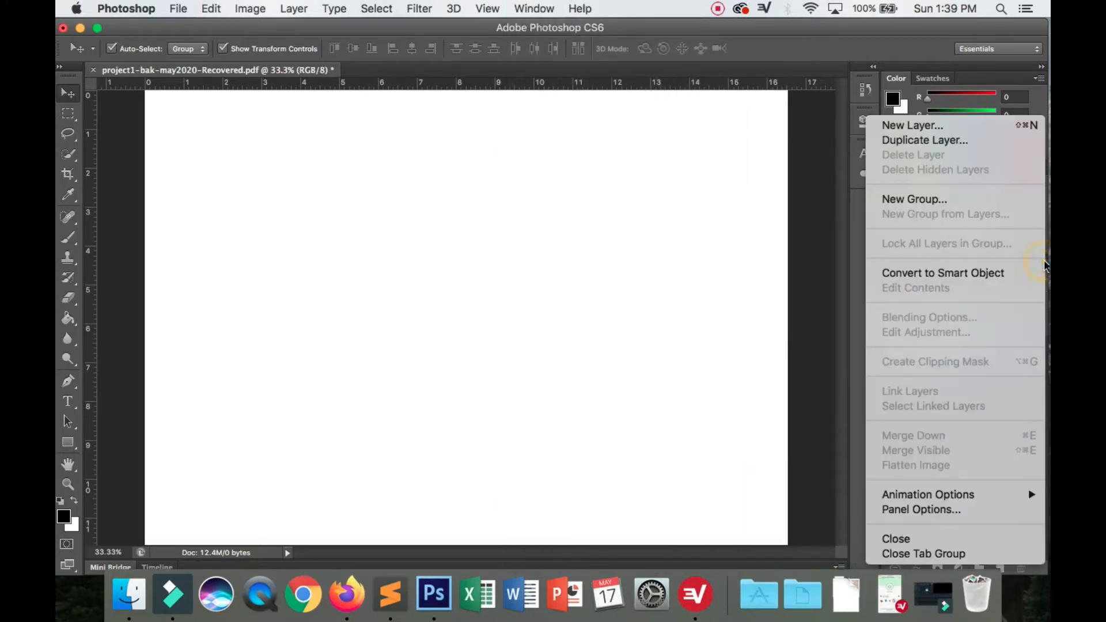
left_click(916, 540)
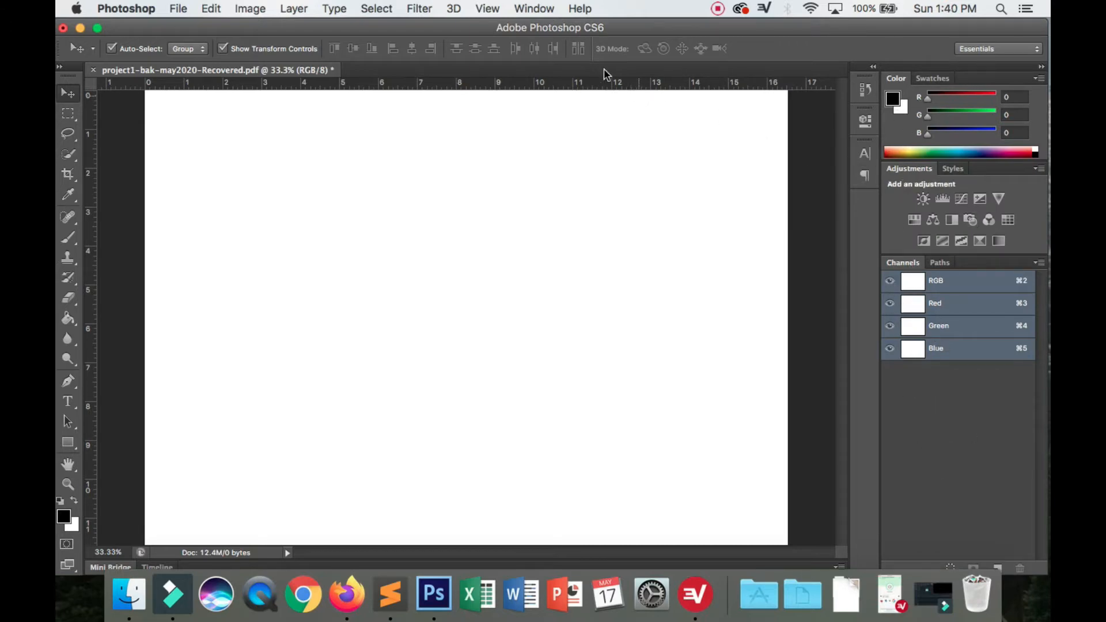
left_click(535, 9)
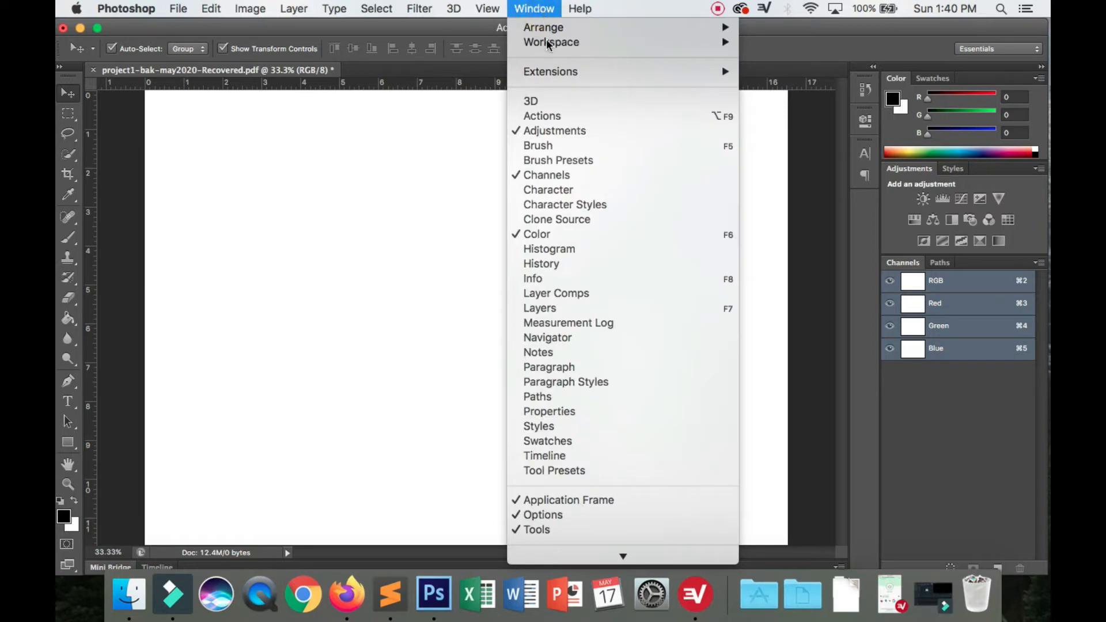
left_click(572, 310)
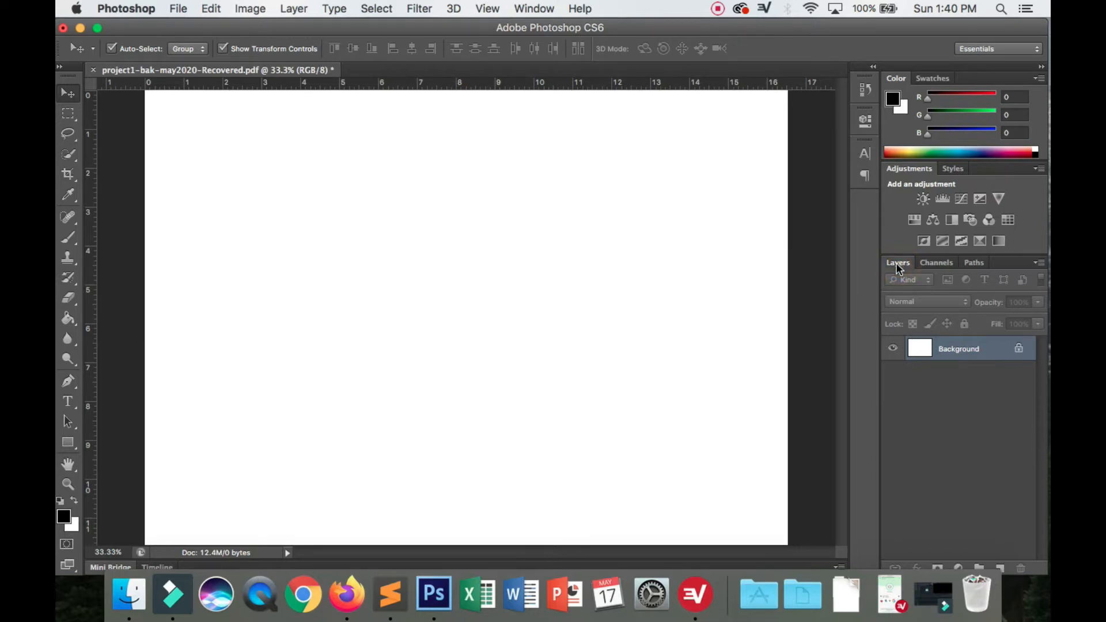
View the contents of the Channels and Paths panels and return to the Layers panel.
left_click(935, 262)
left_click(972, 263)
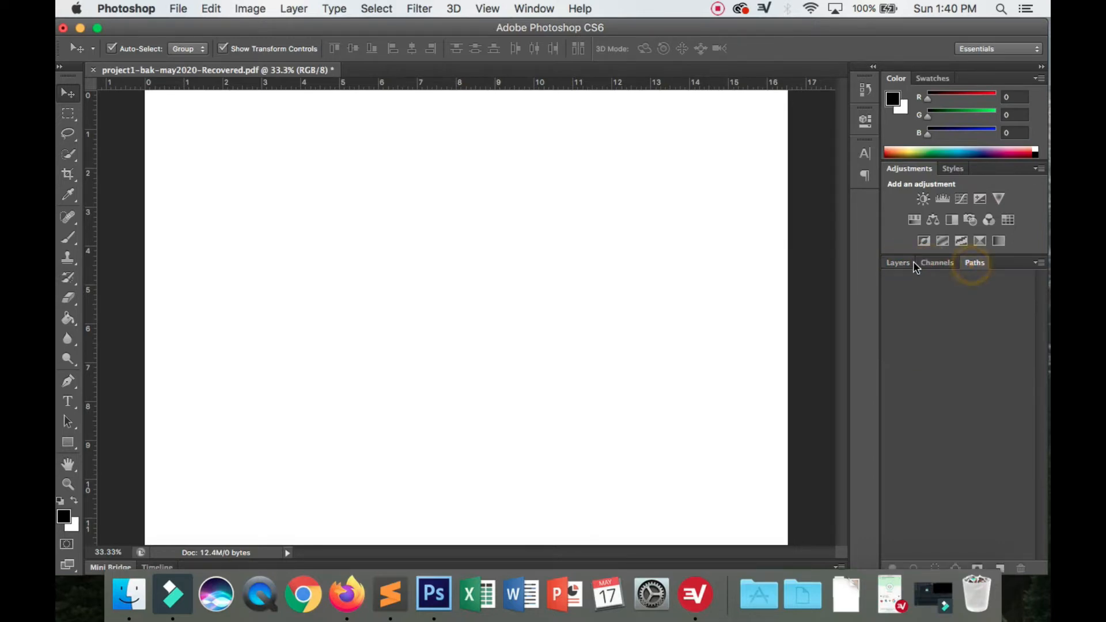
left_click(903, 264)
left_click(934, 262)
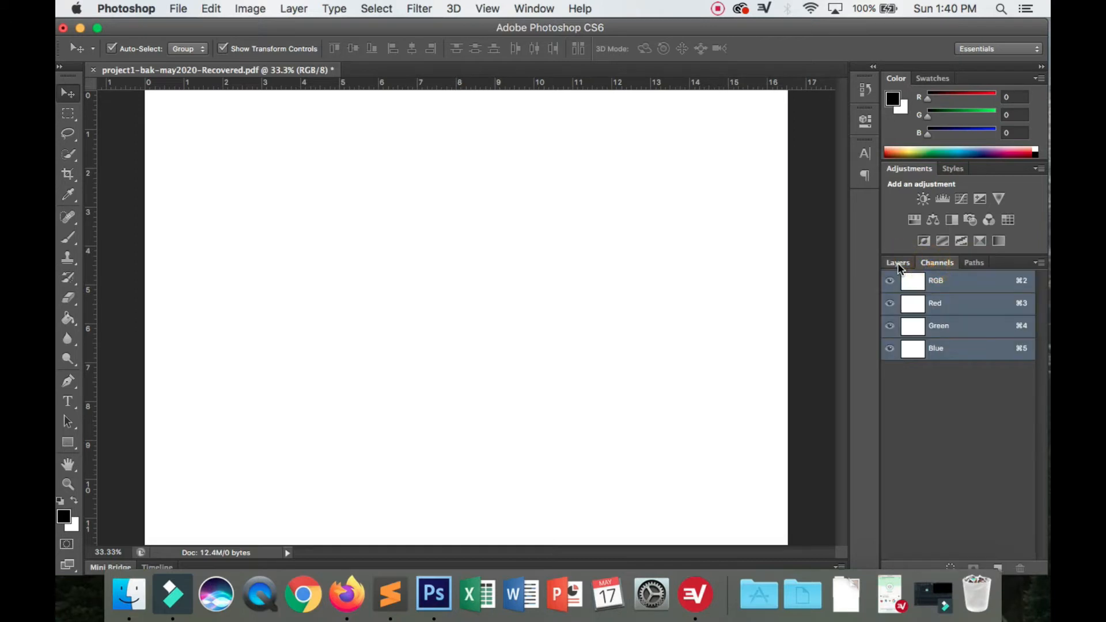
left_click(900, 264)
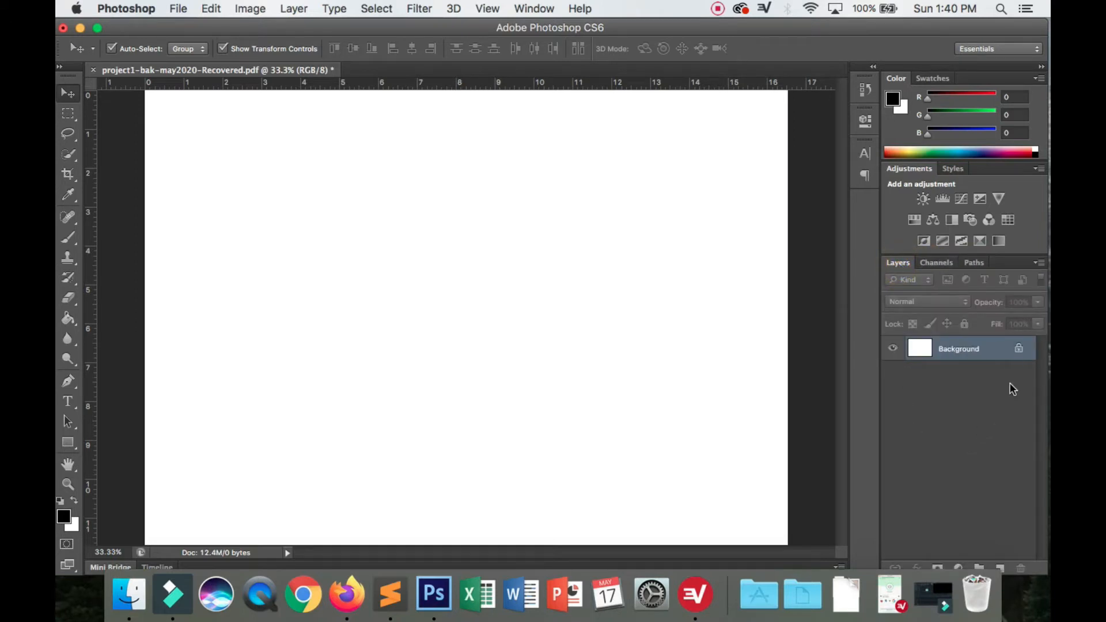
Undock the Layers panel so it floats over the canvas and enlarge it, mainly in height.
left_click(902, 265)
left_click_drag(897, 264, 478, 161)
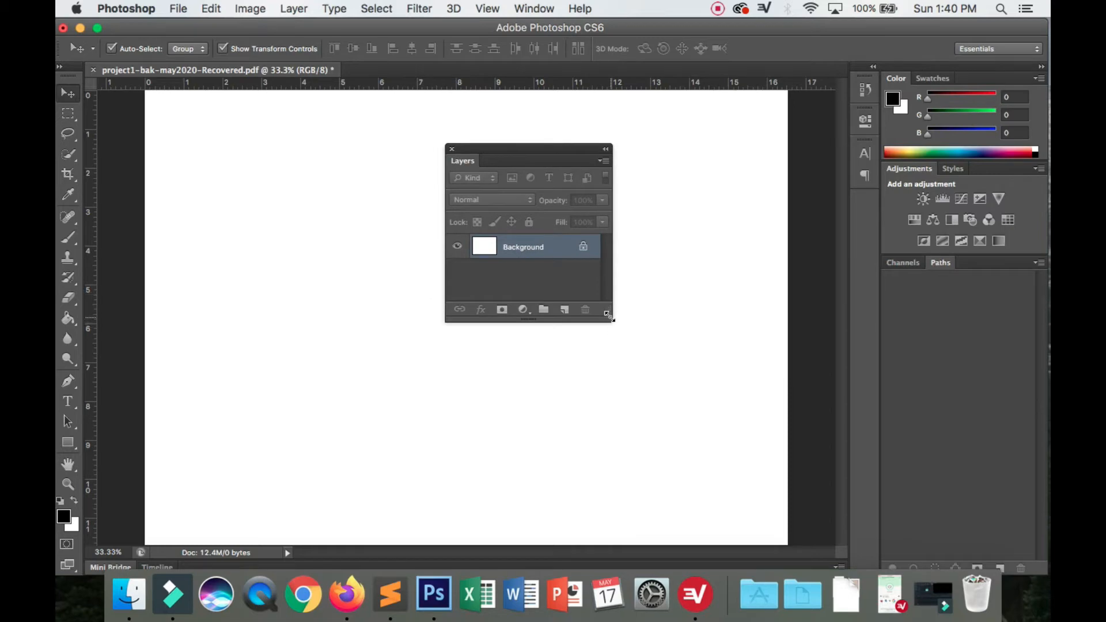
left_click_drag(610, 318, 628, 484)
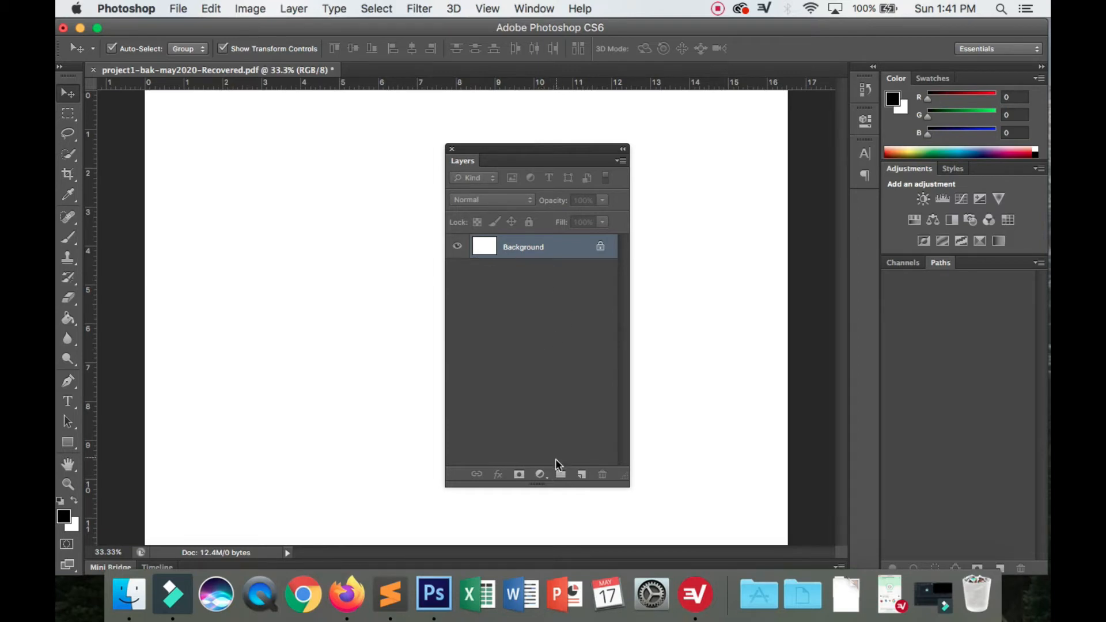
Add a blank layer above the Background layer and delete it again.
left_click(582, 475)
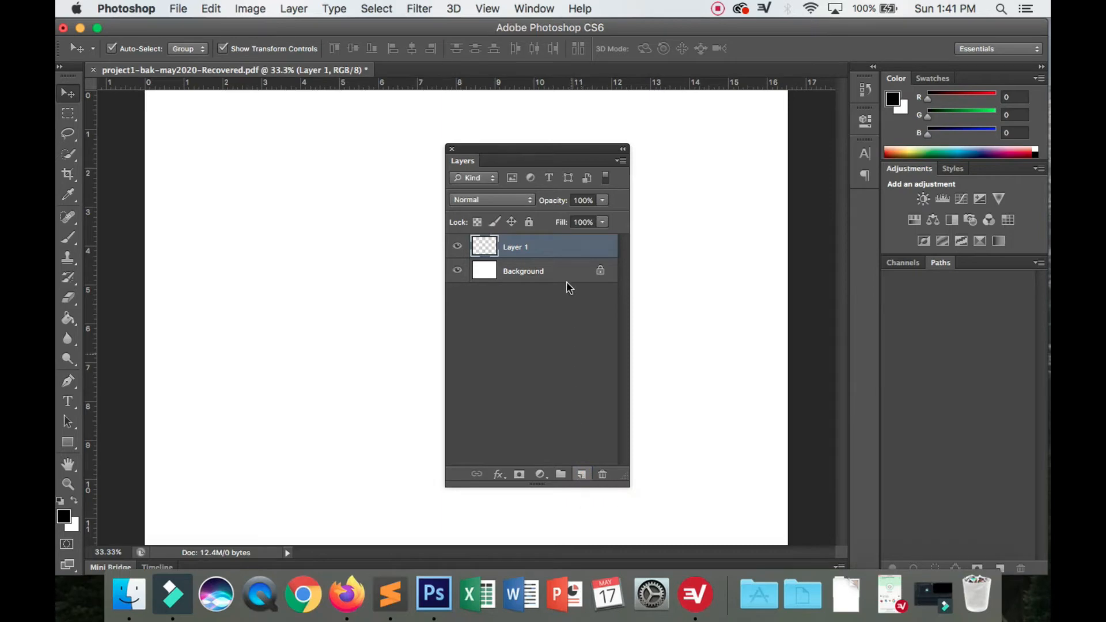
left_click(602, 474)
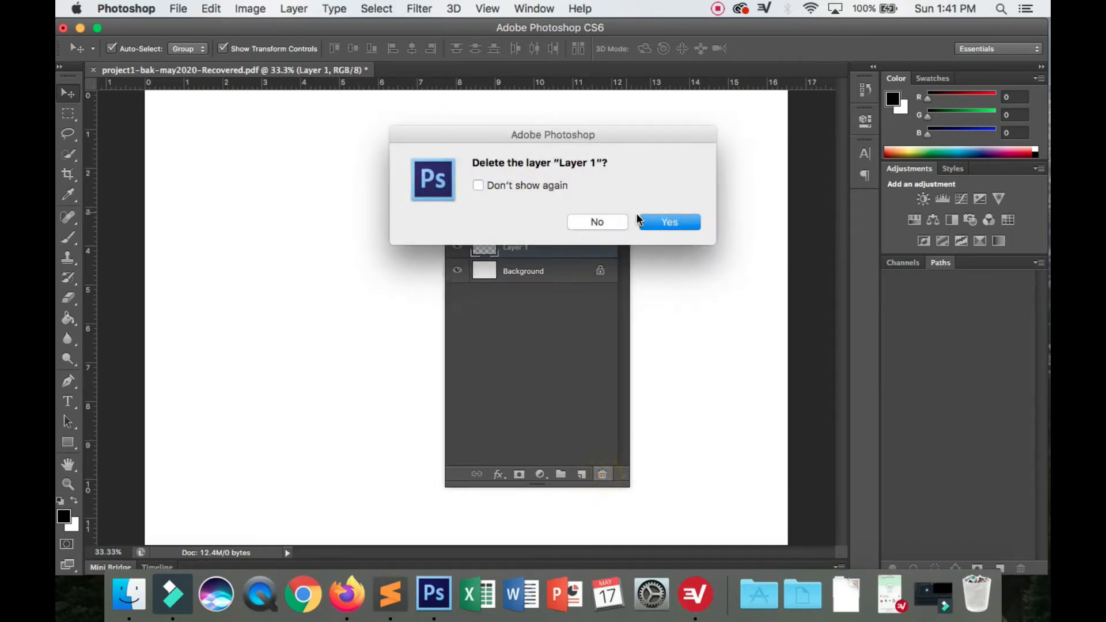
left_click(651, 221)
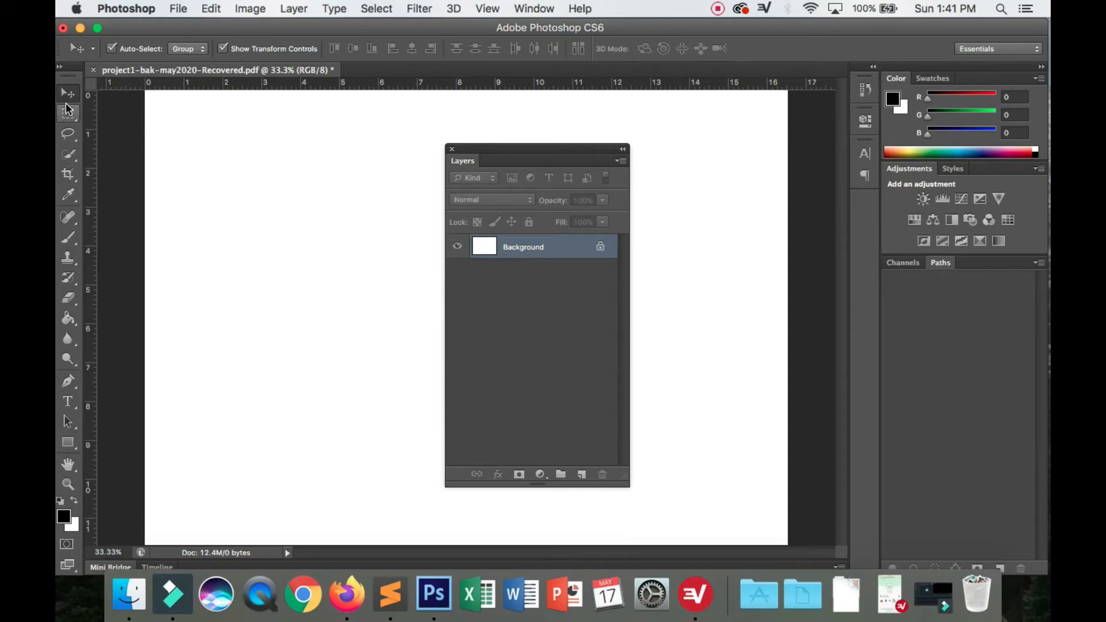
Set up the Rectangle tool with a pinkish-red fill and a solid black stroke 0.33 pt wide.
left_click(68, 443)
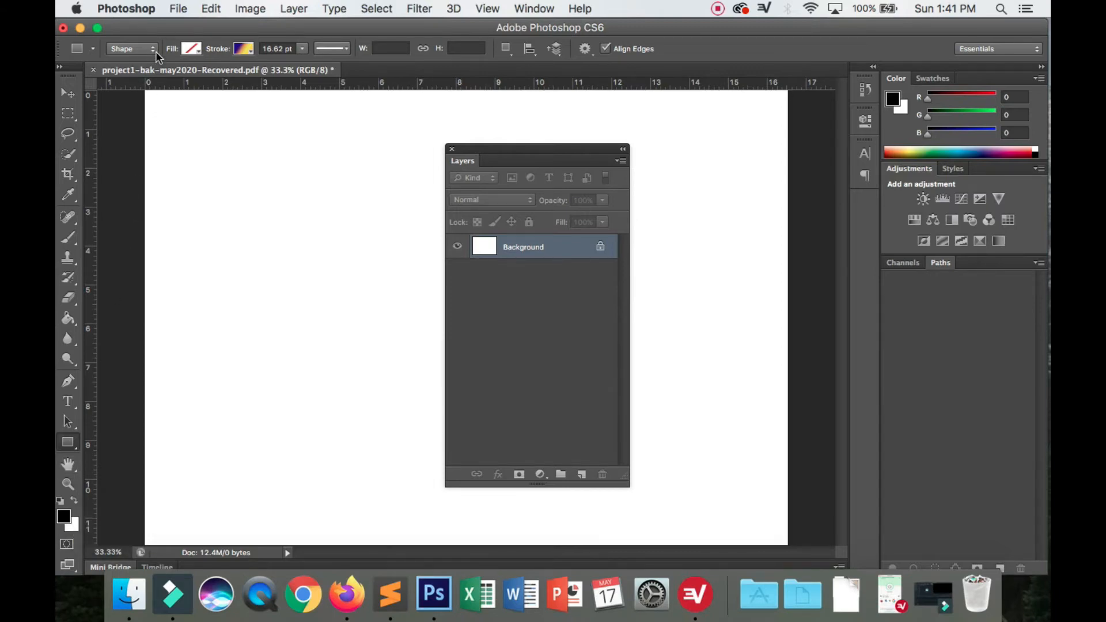
left_click(200, 50)
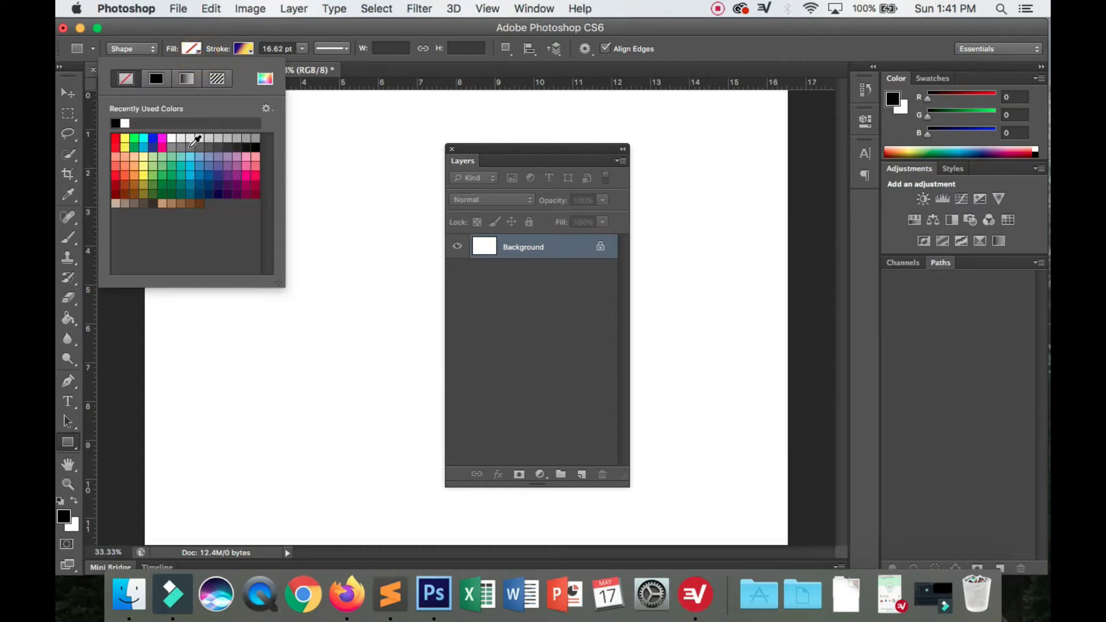
left_click(254, 164)
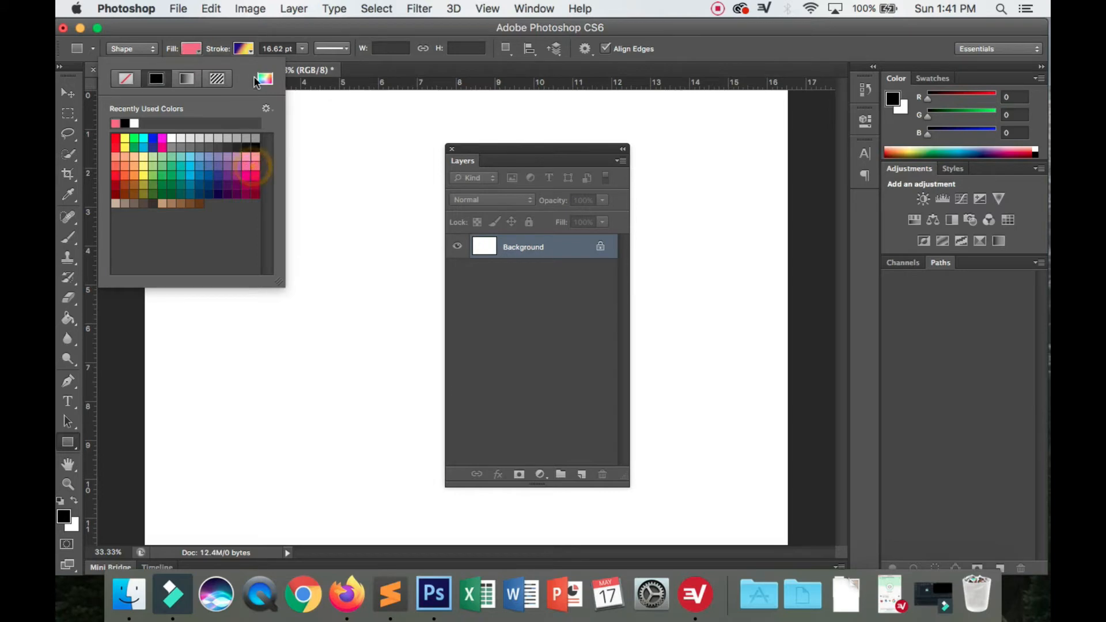
left_click(250, 51)
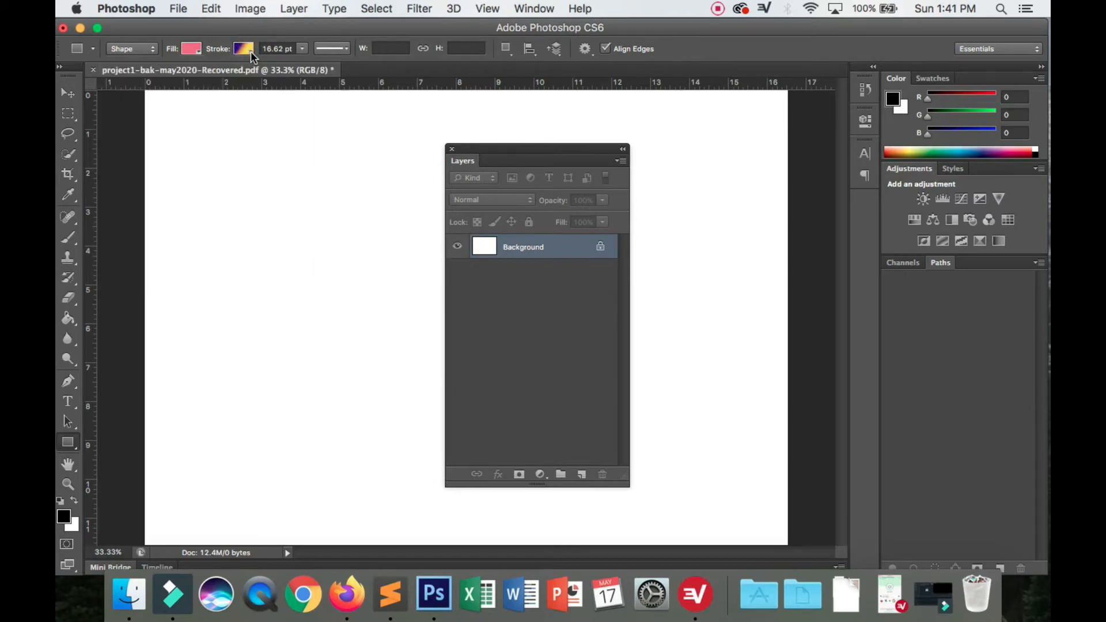
left_click(251, 51)
left_click(210, 78)
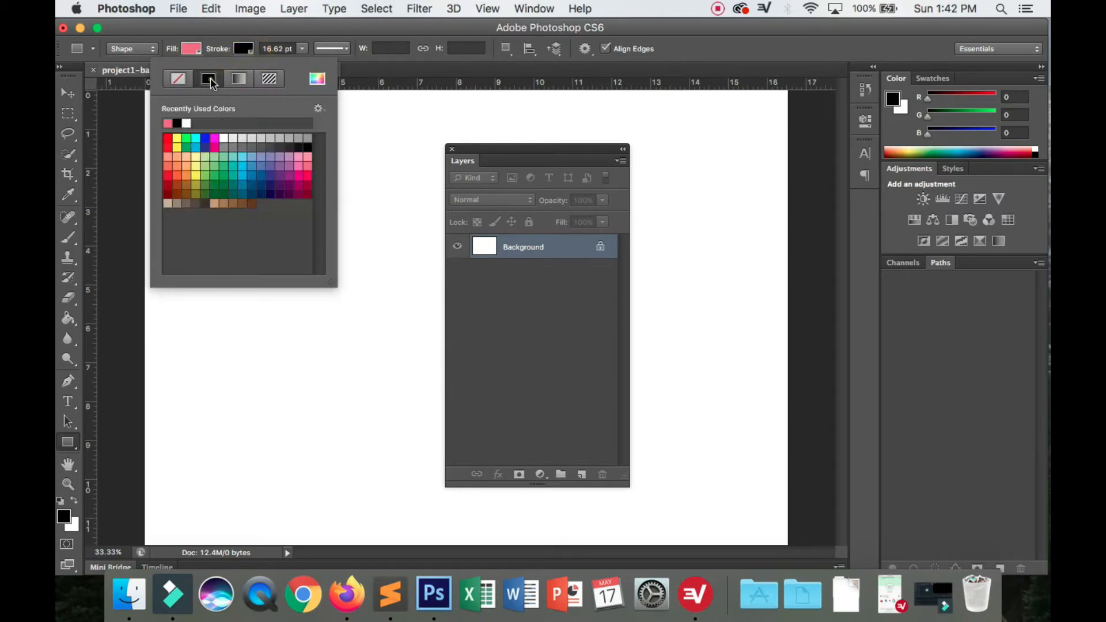
left_click(302, 51)
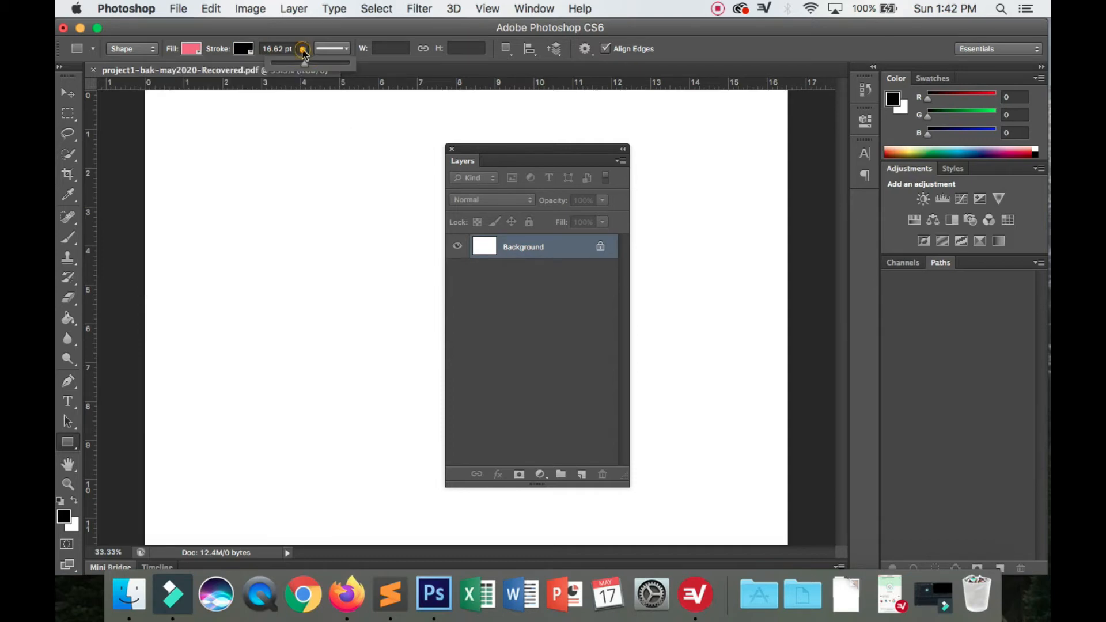
left_click_drag(303, 62, 280, 65)
left_click(115, 183)
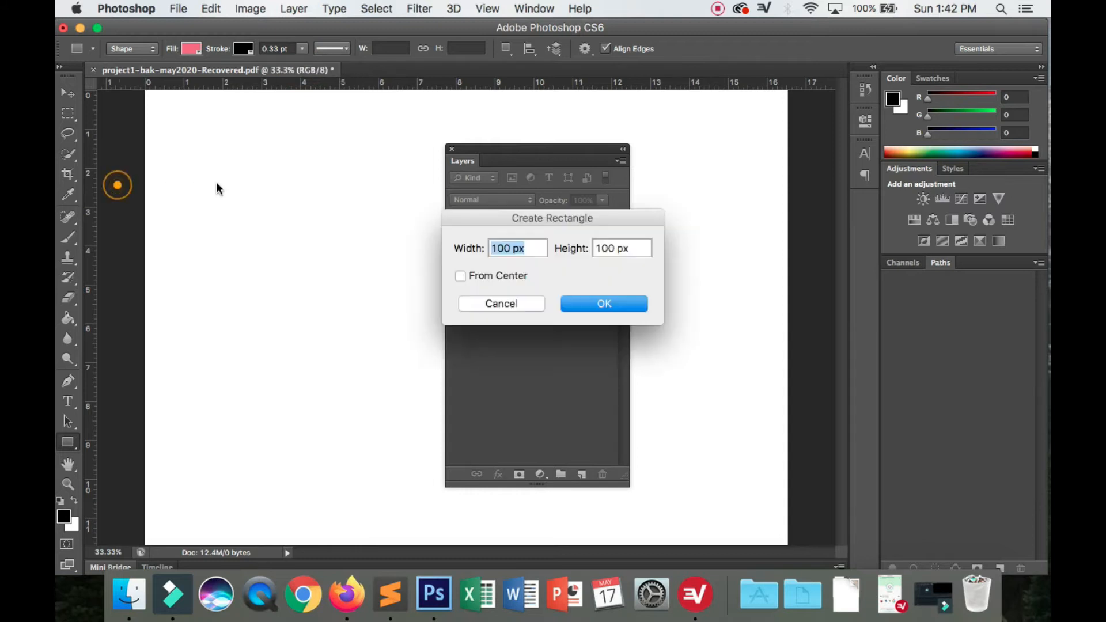
left_click(480, 302)
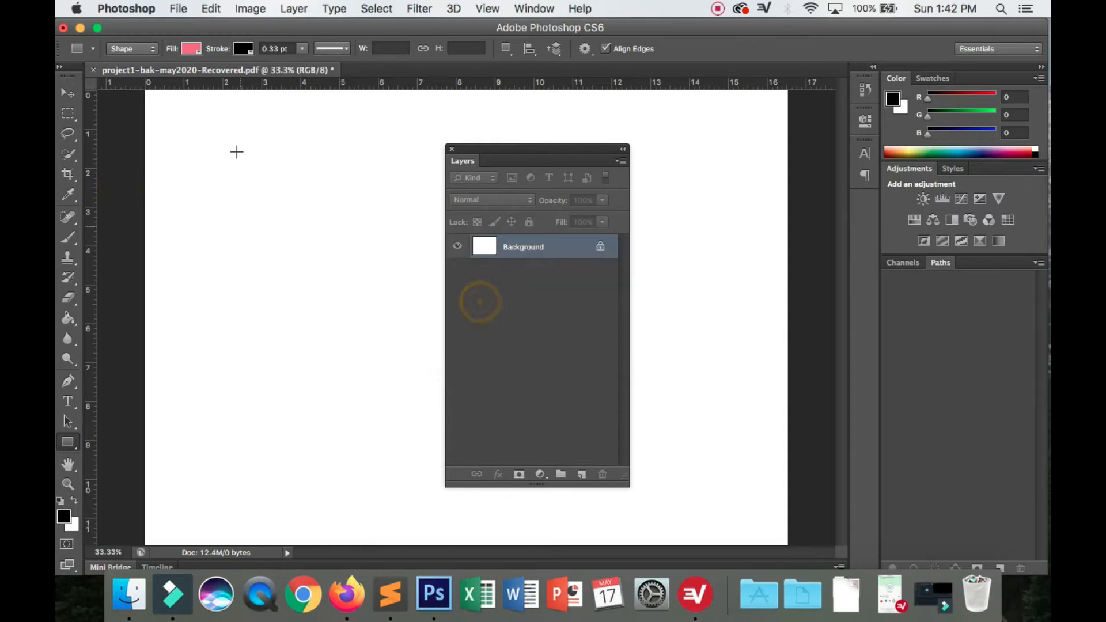
Move the floating Layers panel aside and draw a rectangle about 1393 × 790 px on the upper-left part of the canvas.
left_click(499, 152)
left_click_drag(549, 151, 761, 157)
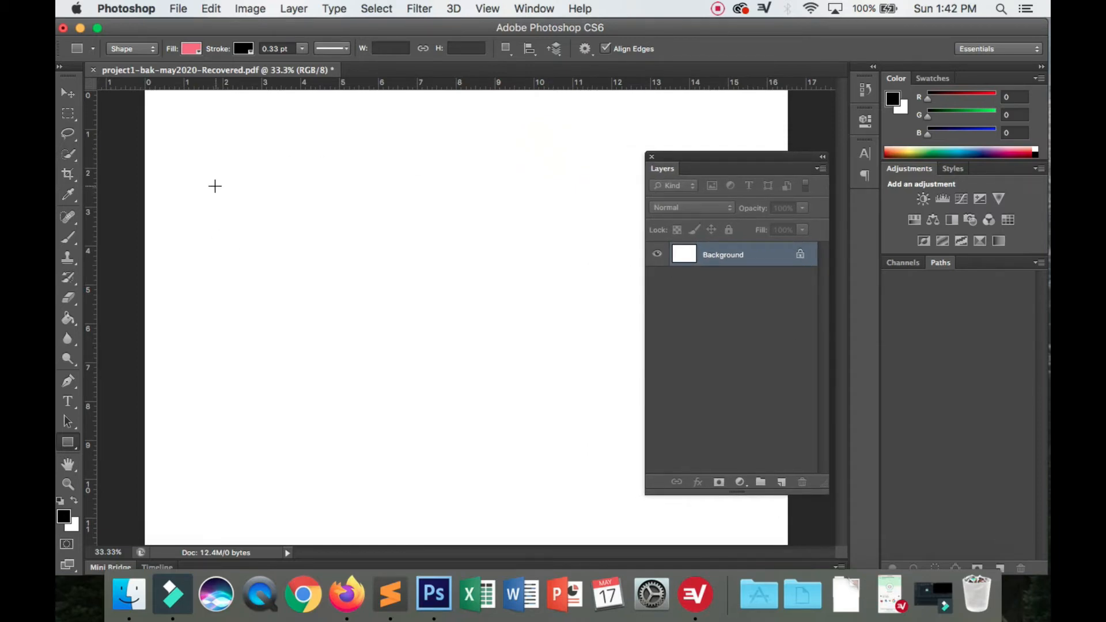
left_click_drag(215, 186, 575, 390)
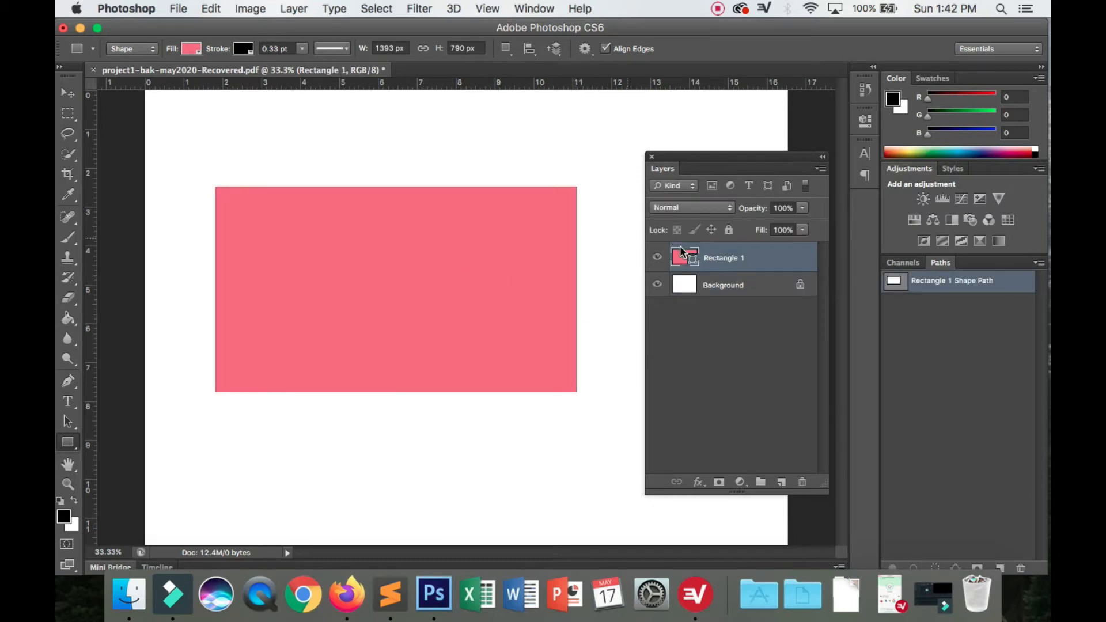
Draw two more overlapping rectangles, about 1363 × 727 px and 1453 × 790 px, each offset toward the canvas's lower right, keeping the Layers panel clear.
left_click(68, 97)
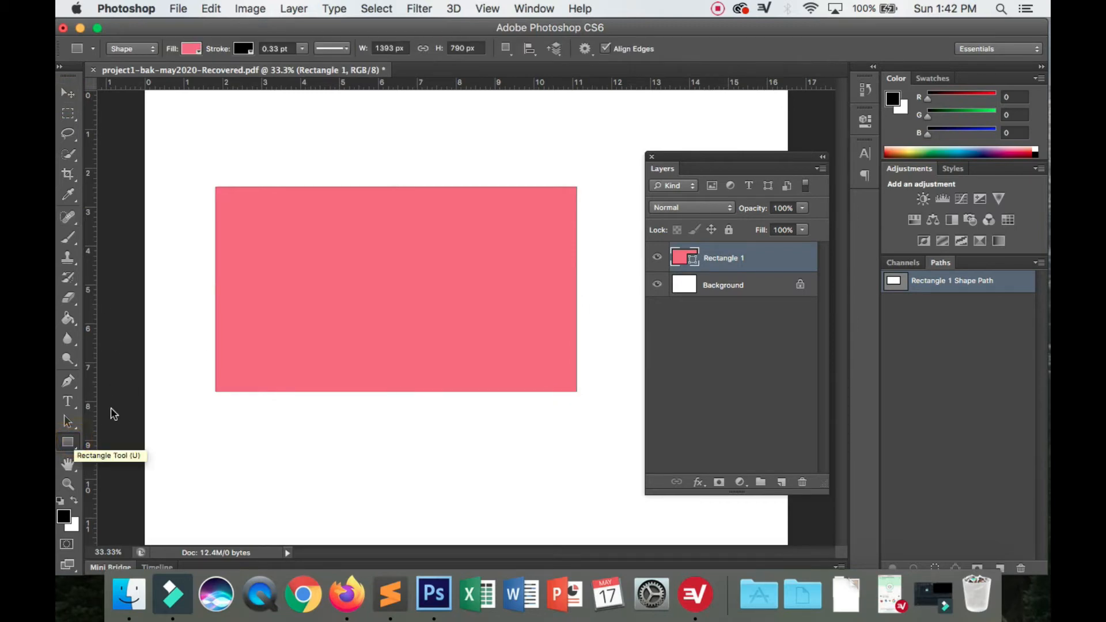
left_click_drag(294, 269, 649, 457)
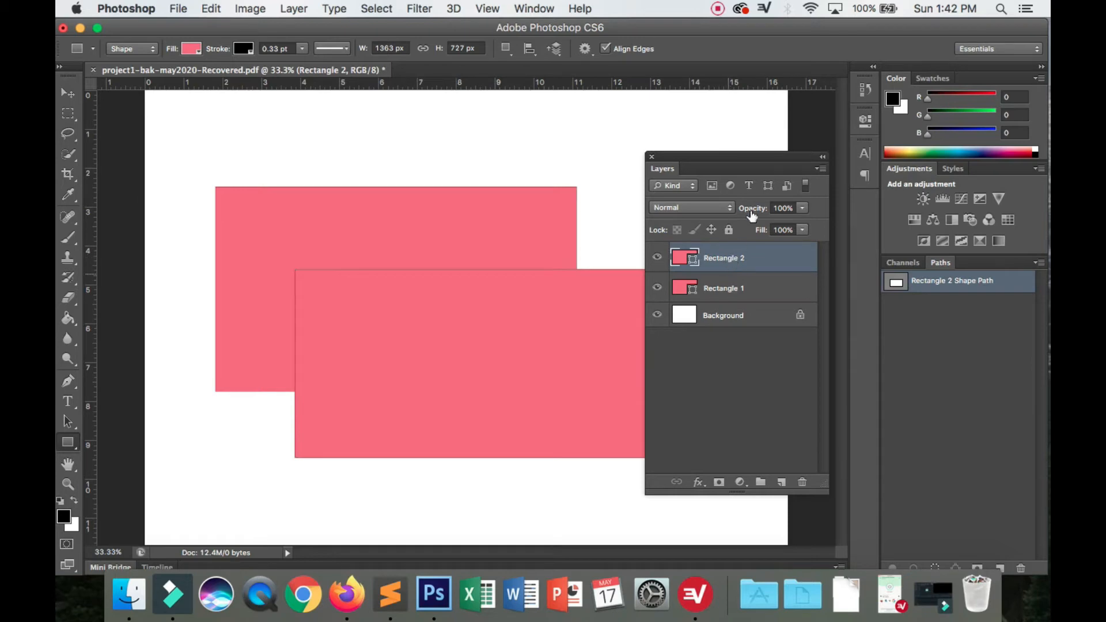
left_click_drag(754, 156, 813, 131)
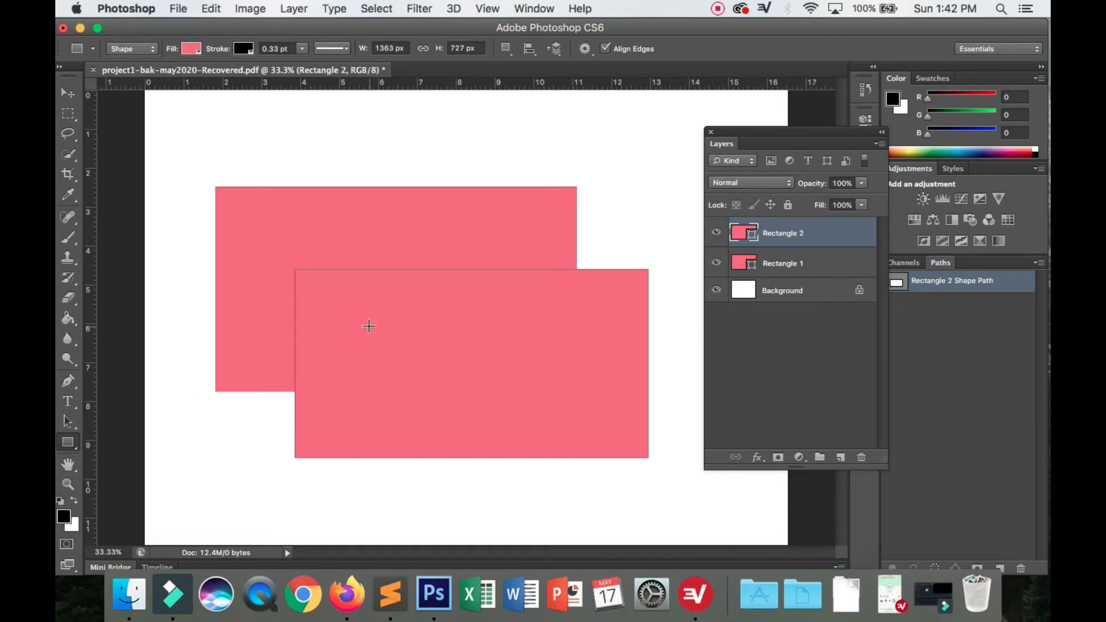
left_click_drag(369, 326, 745, 530)
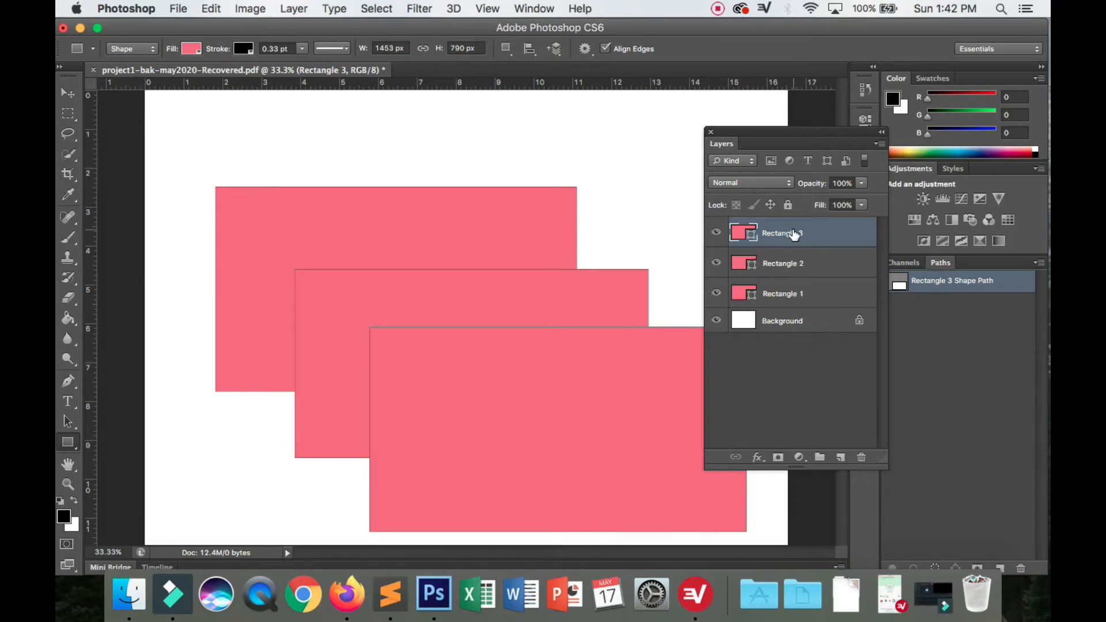
Rename the first rectangle's layer, directly above the Background, as shape1.
left_click(795, 295)
double_click(790, 291)
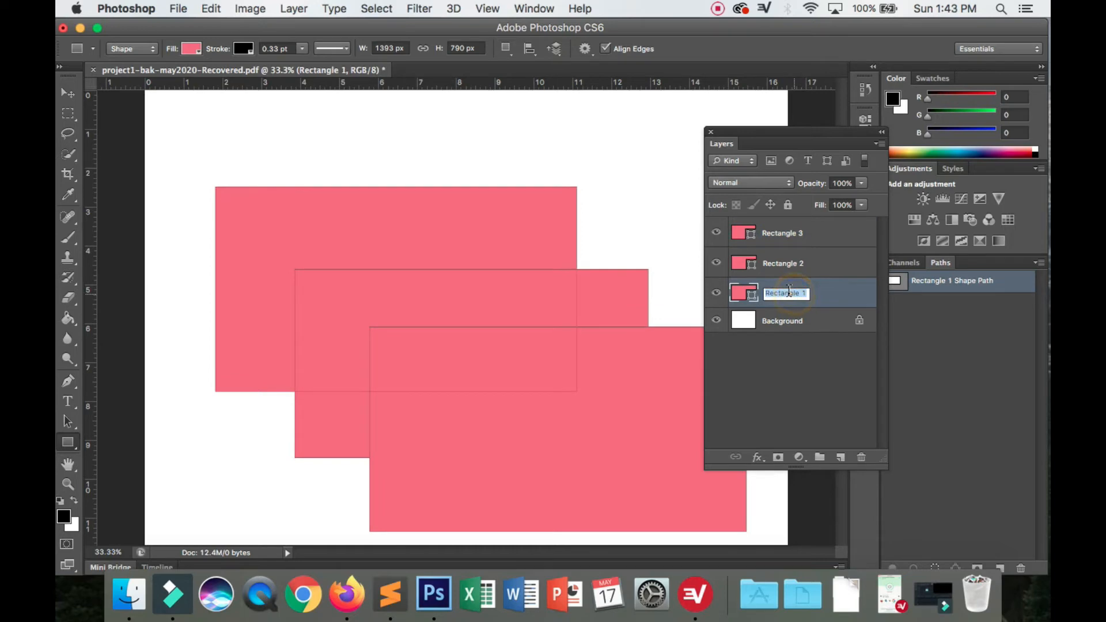
left_click(822, 299)
double_click(782, 294)
type("sp")
Rename the second rectangle's layer as shape2 and the third rectangle's layer as shape3, and deselect all layers.
left_click(773, 264)
double_click(772, 264)
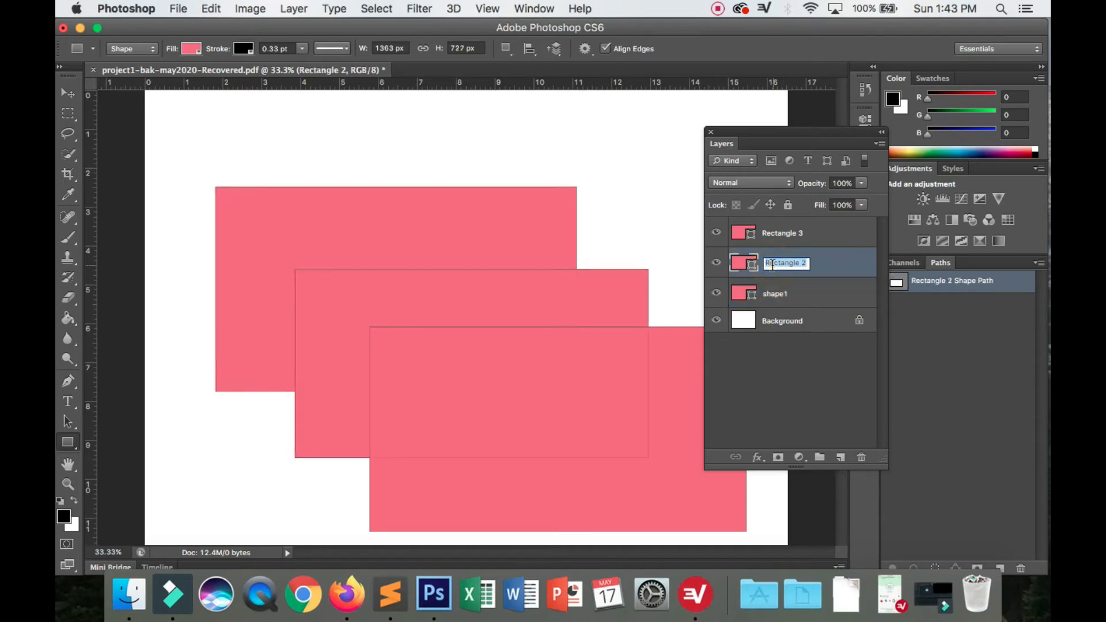
type("shape2")
left_click(779, 232)
double_click(779, 232)
type("shape")
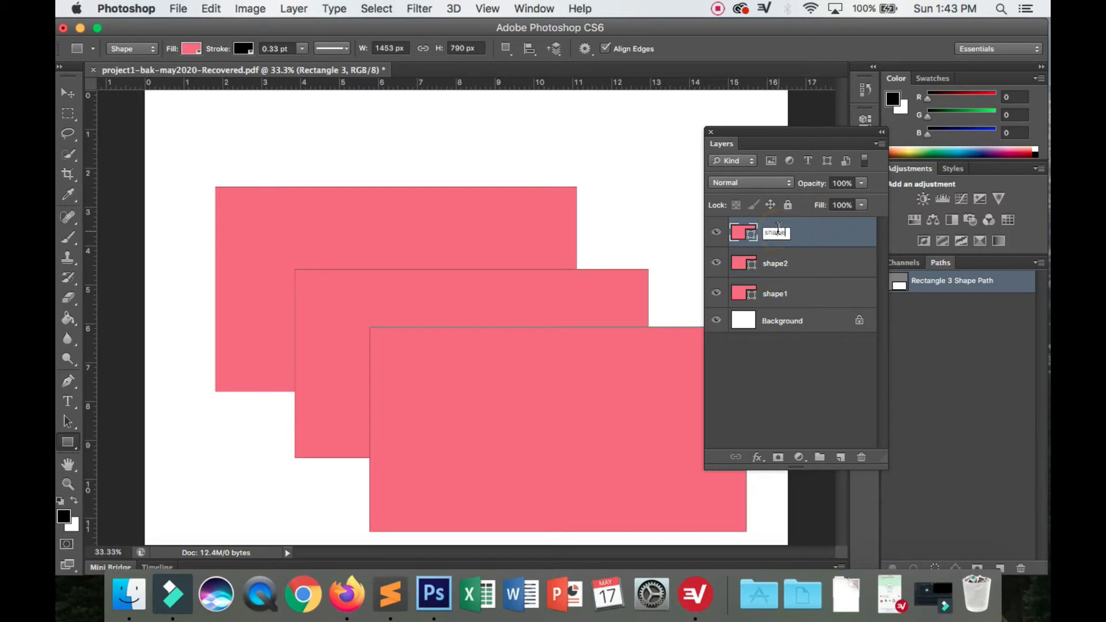
type("3")
left_click(814, 393)
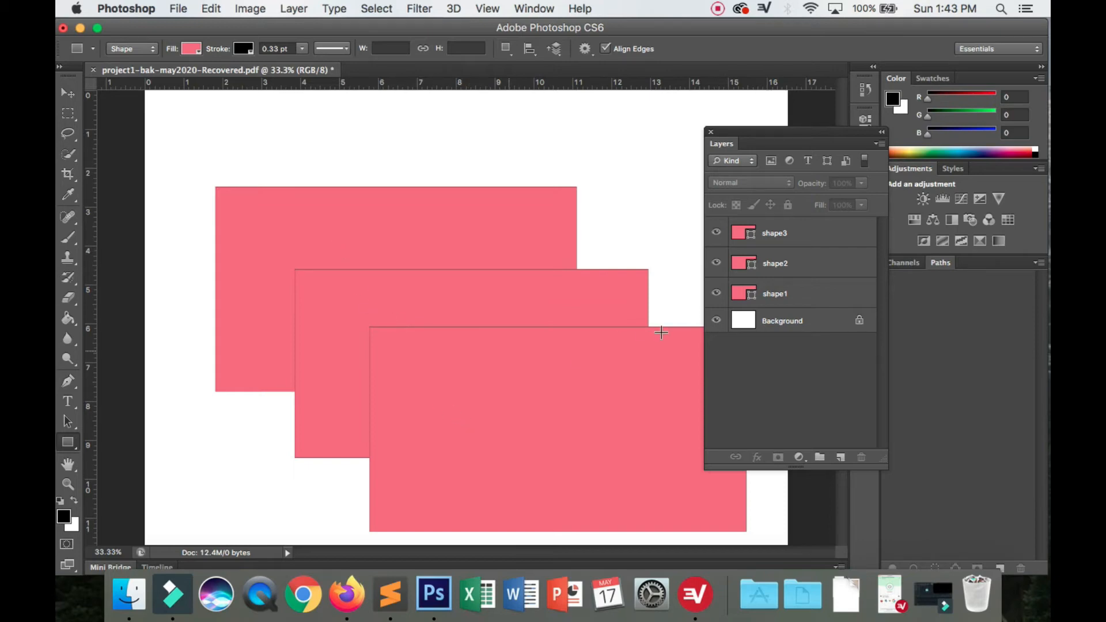
Hide the shape3 layer.
left_click(717, 233)
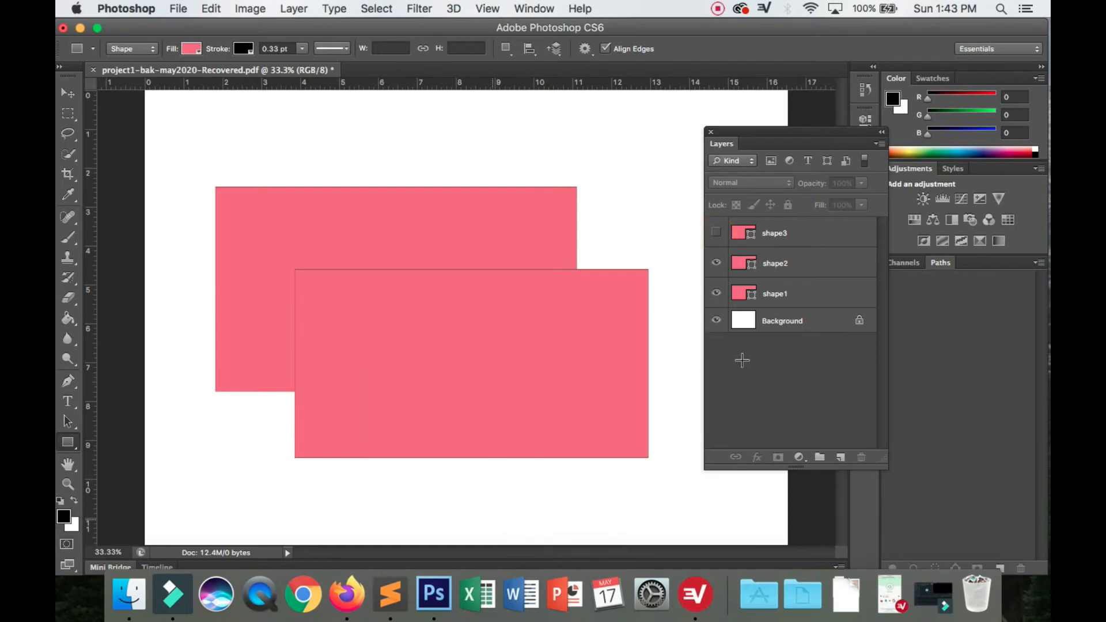
Show the shape3 layer again, and toggle the Background layer's visibility off and back on.
left_click(716, 233)
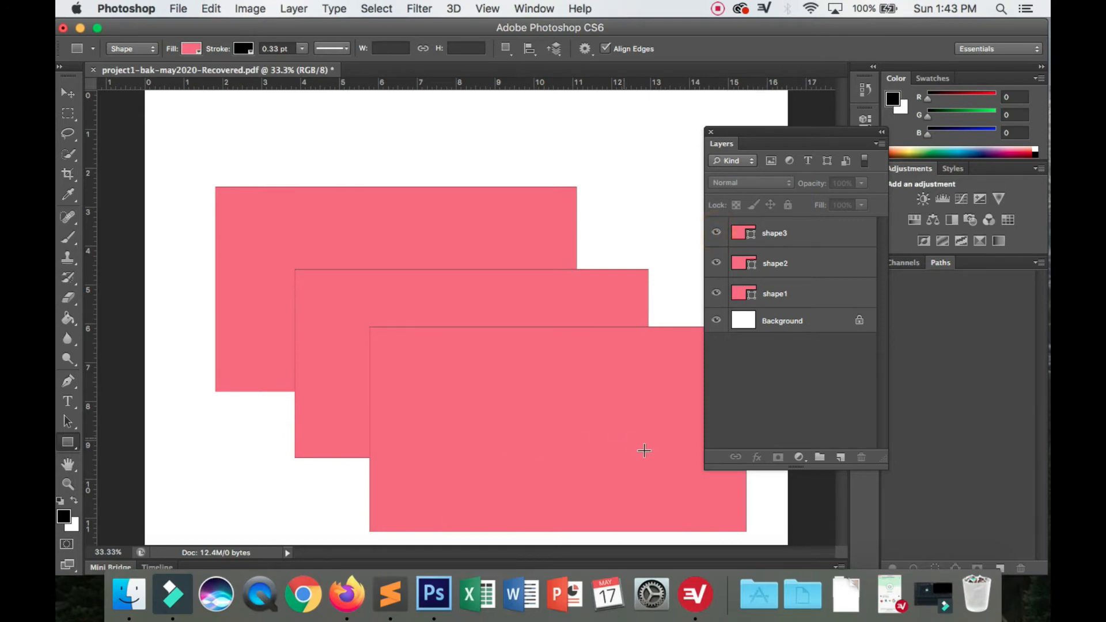
left_click(716, 320)
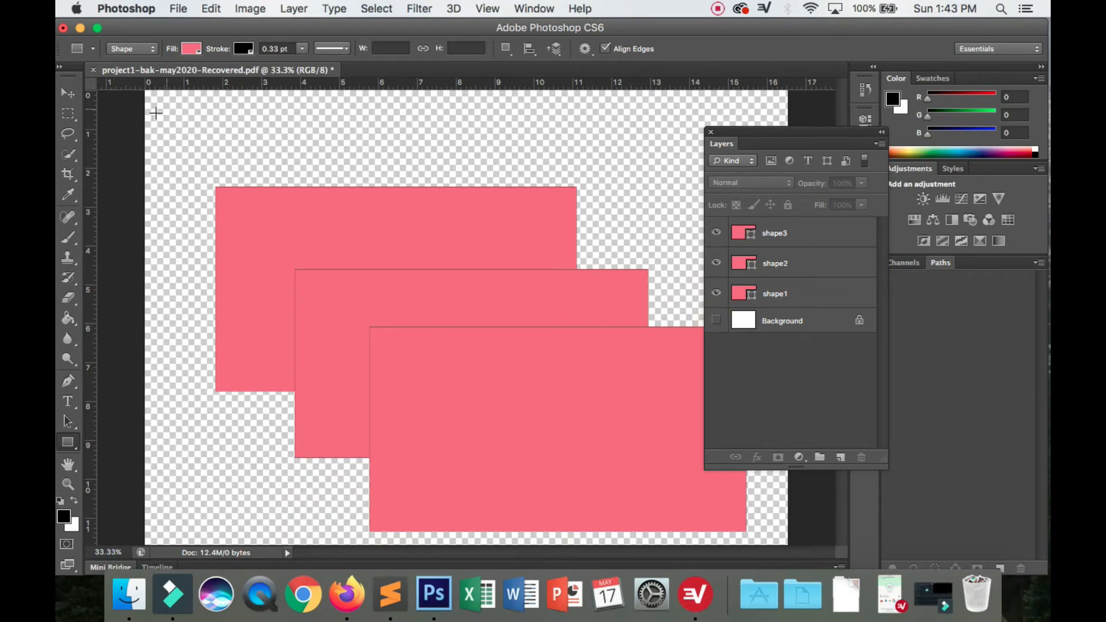
left_click(717, 321)
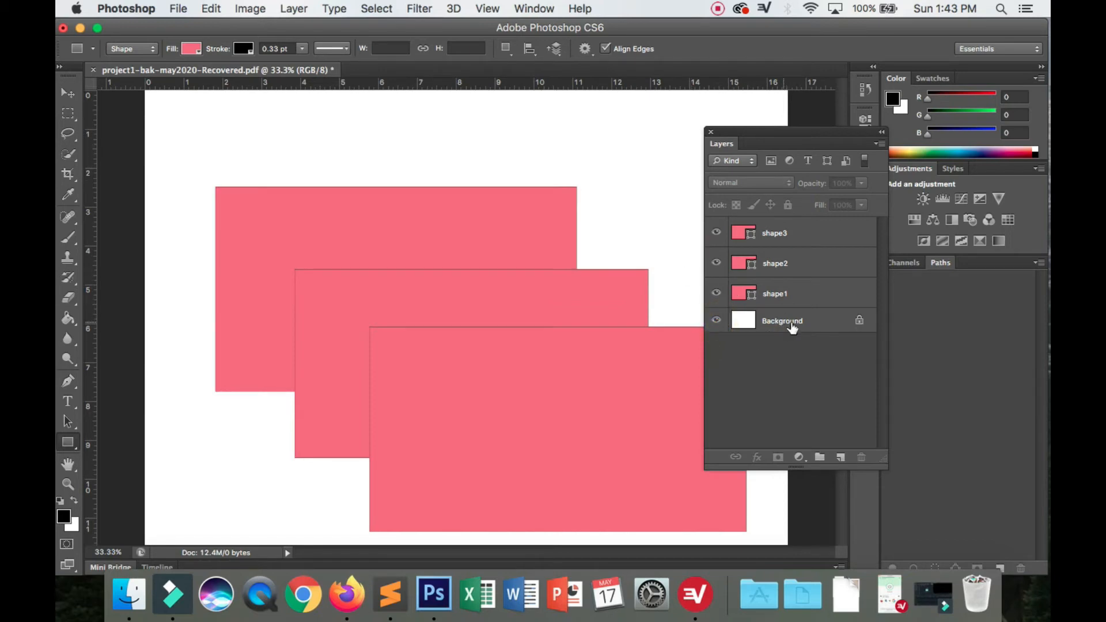
Select the shape3, shape2 and shape1 layers one after another, twice, to compare which rectangle each represents.
left_click(789, 233)
left_click(791, 261)
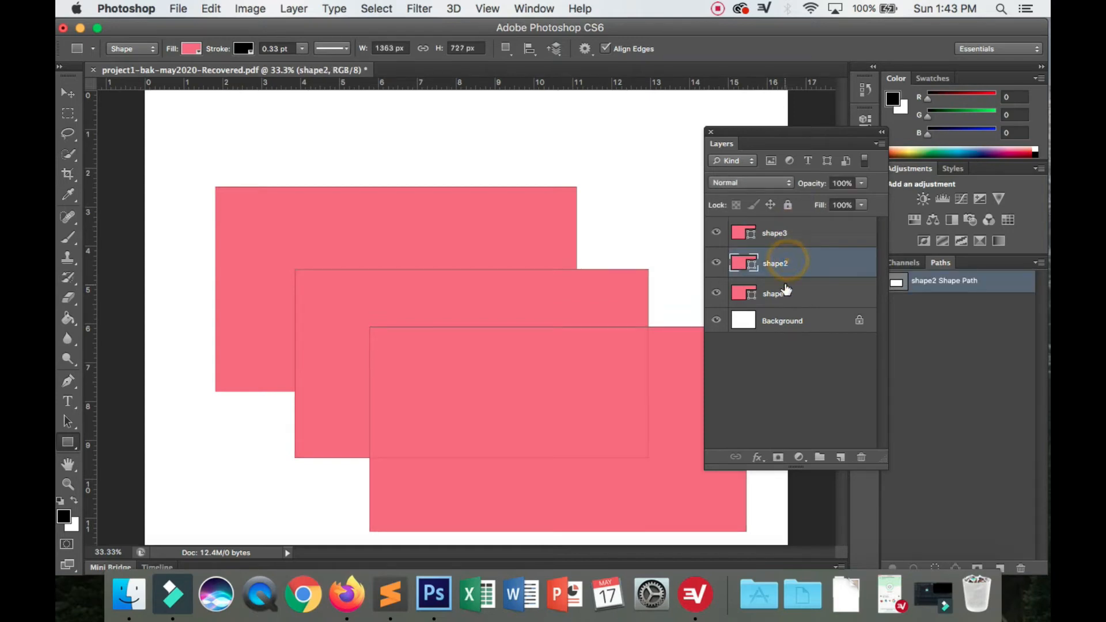
left_click(790, 291)
left_click(790, 232)
left_click(789, 262)
left_click(789, 292)
Use the Move tool to shift the shape3 rectangle slightly up and left and the shape2 rectangle slightly left.
left_click(789, 230)
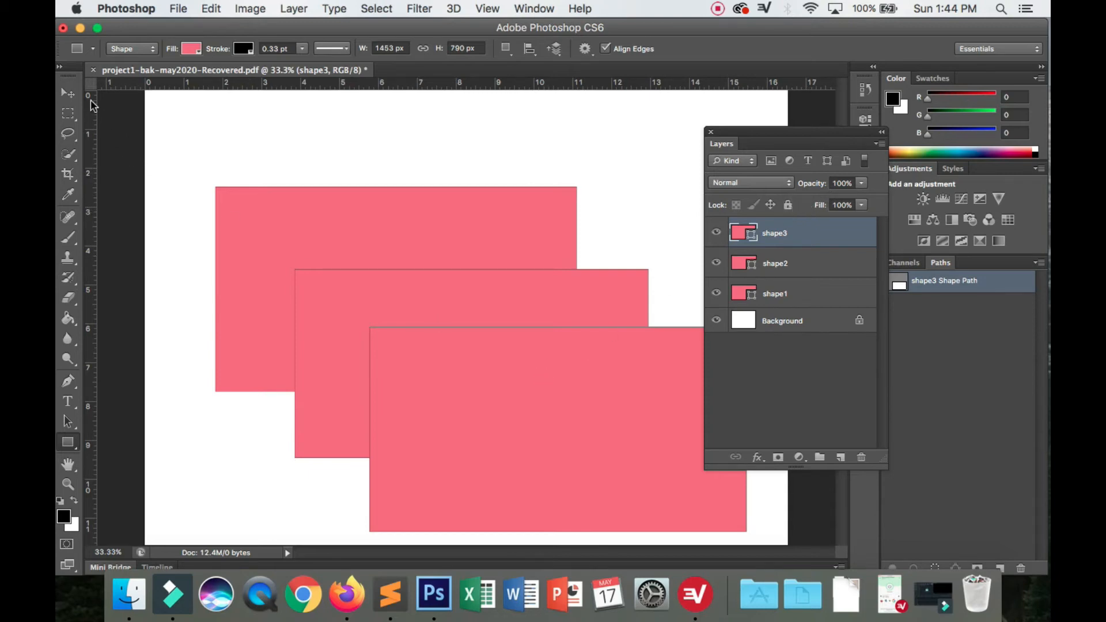
left_click(72, 99)
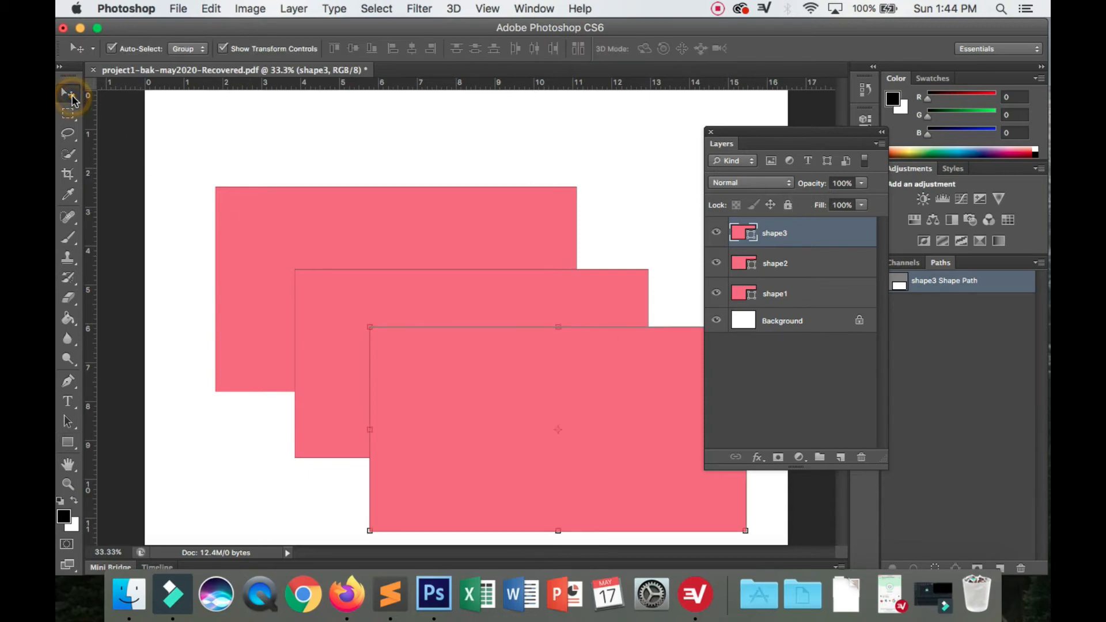
mouse_move(523, 417)
left_mouse_down()
mouse_move(548, 323)
mouse_move(517, 412)
left_mouse_up()
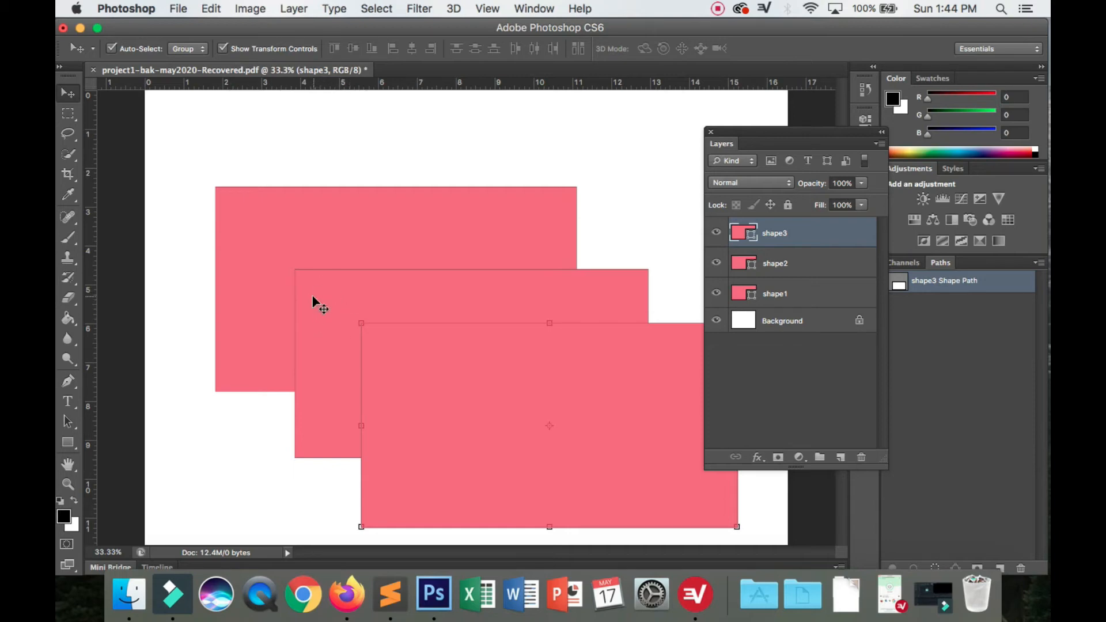
left_click(125, 278)
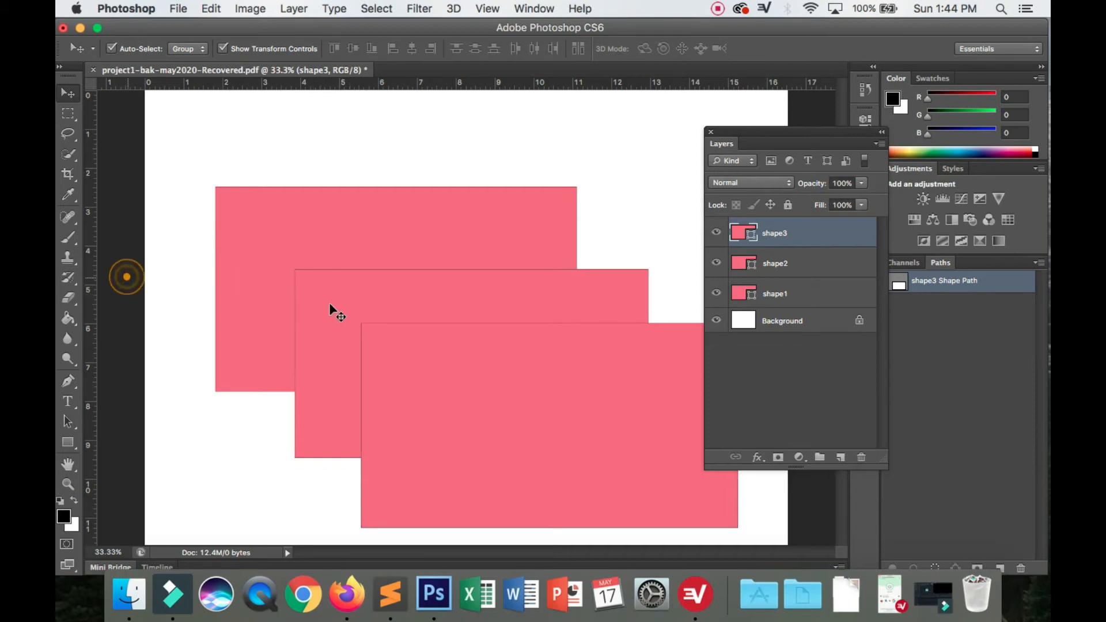
left_click(333, 294)
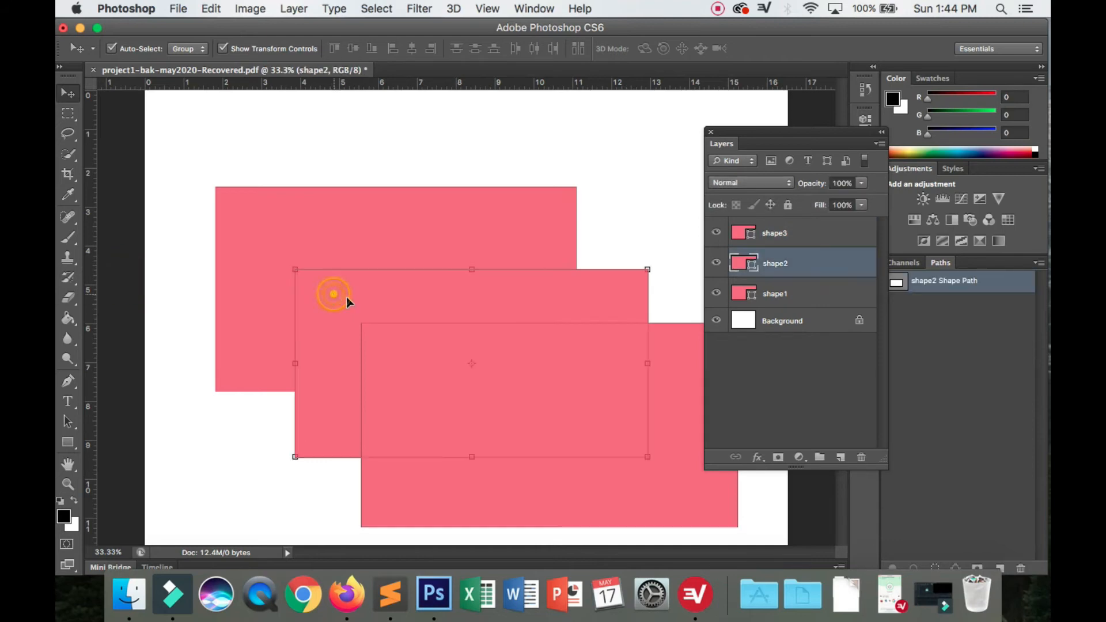
left_click(689, 403)
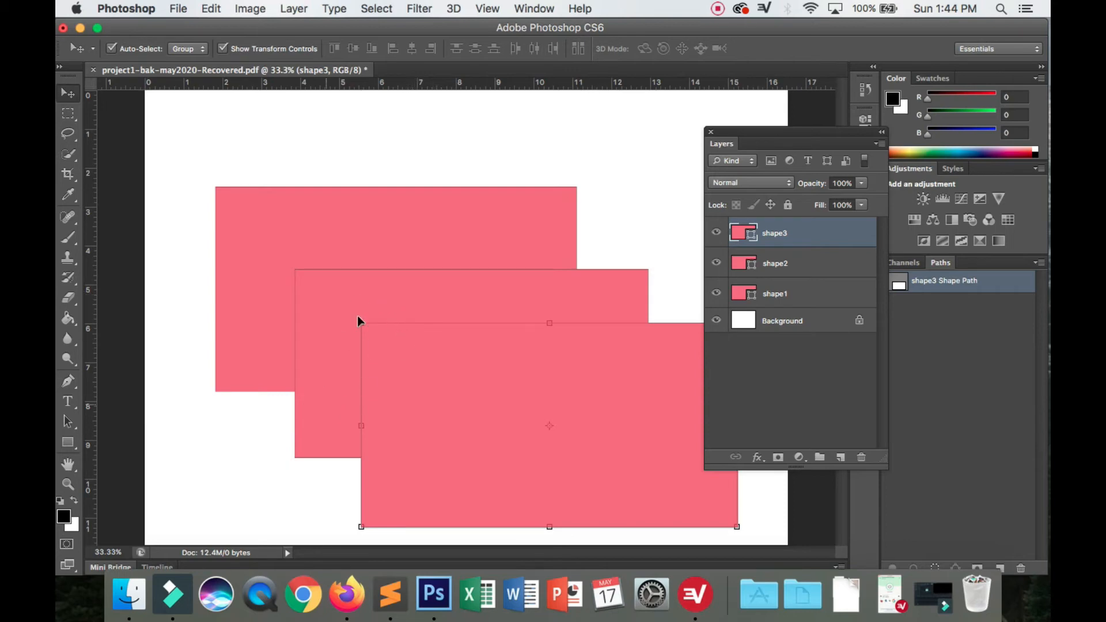
mouse_move(330, 326)
left_mouse_down()
mouse_move(320, 305)
mouse_move(323, 327)
left_mouse_up()
left_click(505, 494)
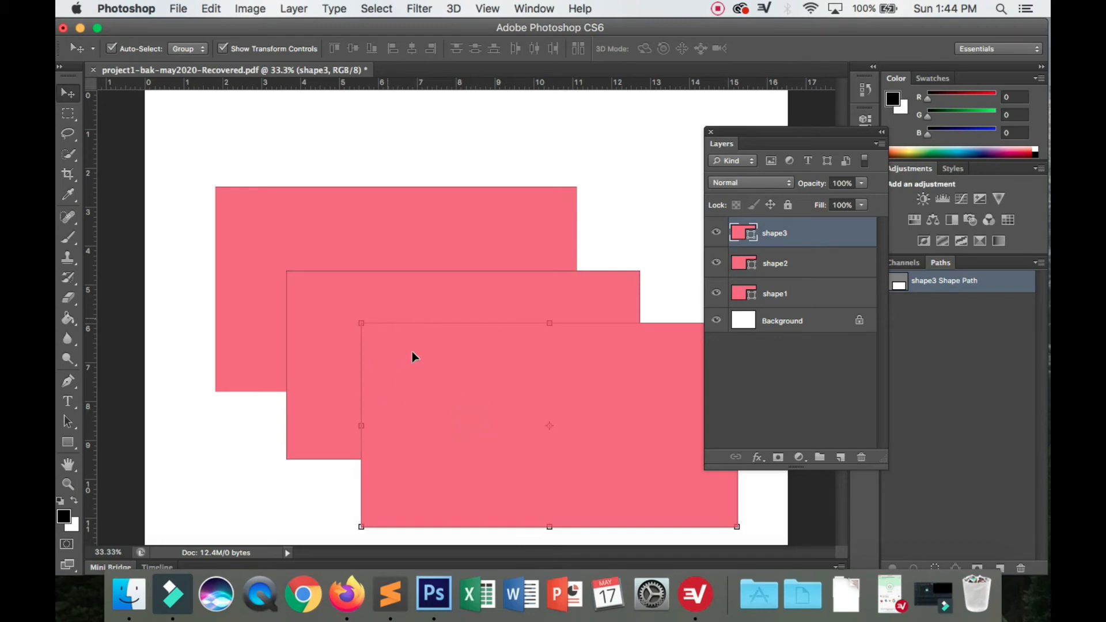
Fully lock the shape2 layer and test moving it where it overlaps shape1, shifting the shape1 rectangle slightly up and left.
left_click(394, 302)
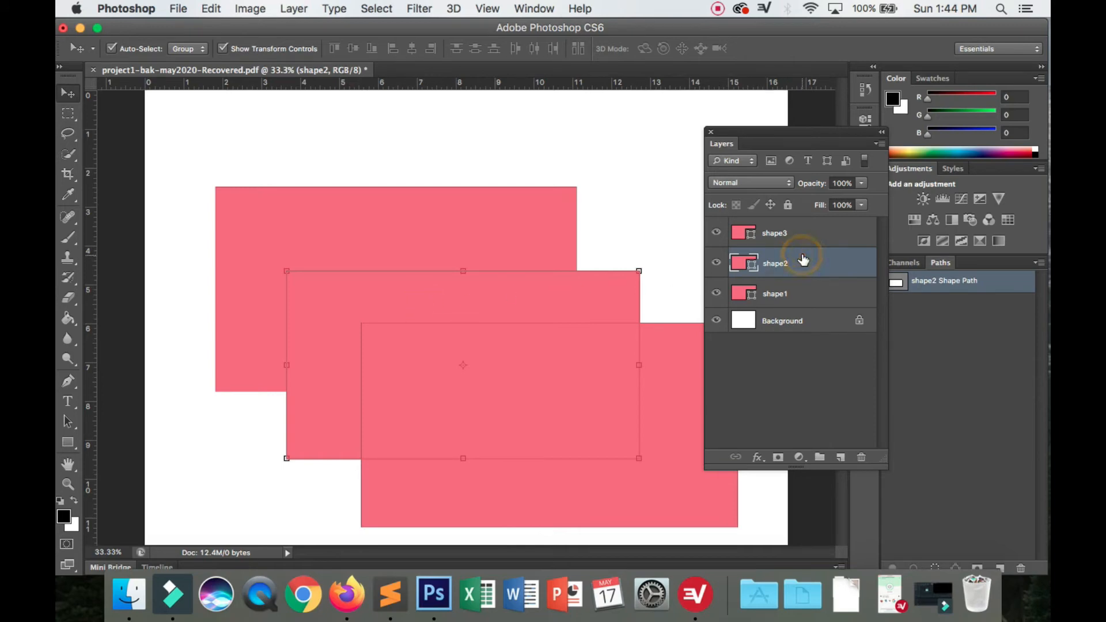
left_click(788, 206)
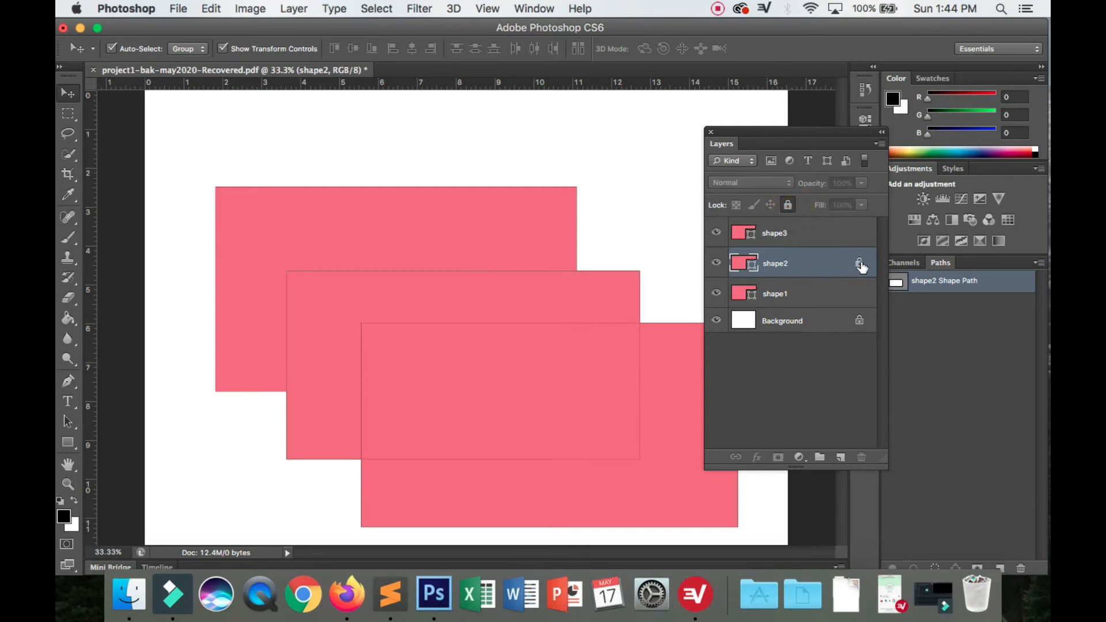
left_click_drag(434, 302, 431, 283)
mouse_move(600, 290)
left_mouse_down()
mouse_move(610, 291)
mouse_move(596, 283)
mouse_move(585, 295)
mouse_move(599, 277)
mouse_move(594, 296)
left_mouse_up()
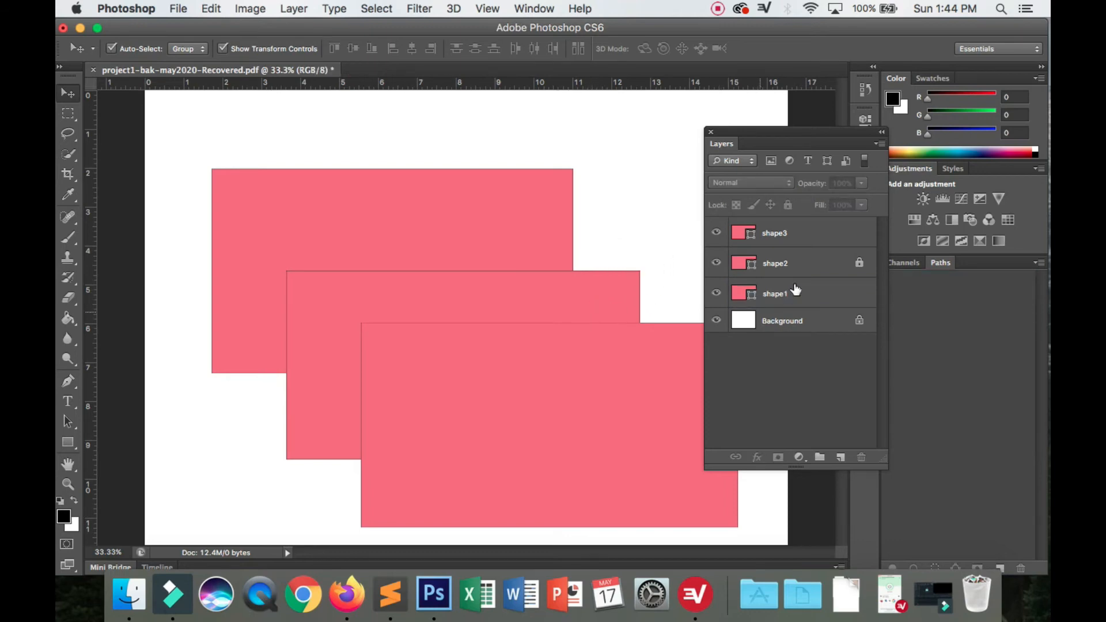
mouse_move(520, 297)
left_mouse_down()
mouse_move(528, 299)
mouse_move(512, 304)
left_mouse_up()
Remove the full lock from the shape2 layer, then select the shape1 rectangle on the canvas.
left_click(784, 266)
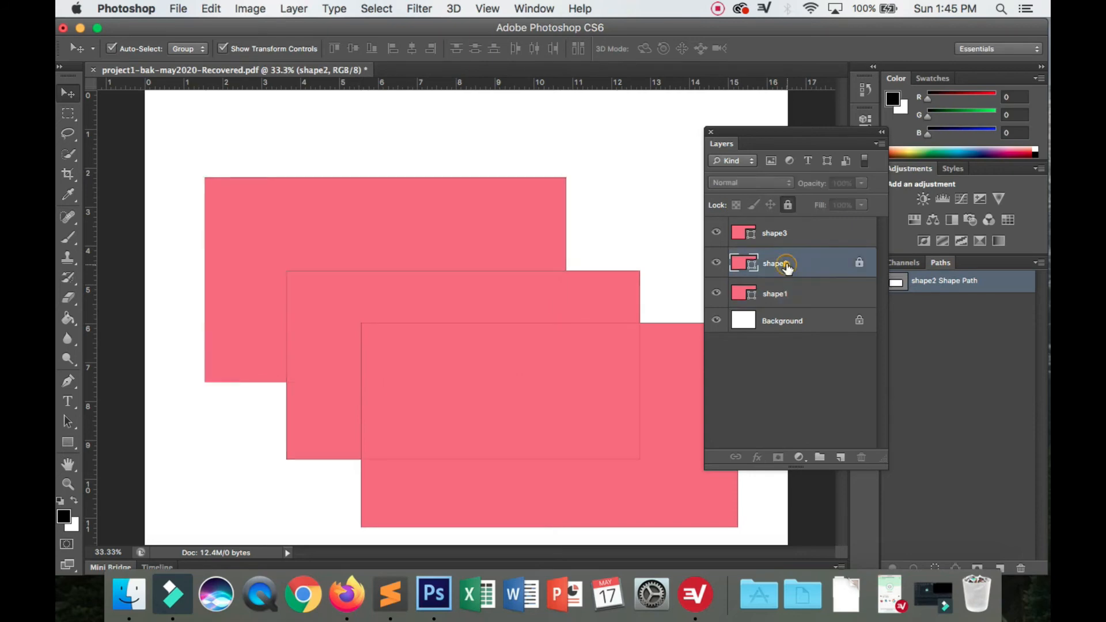
left_click(788, 208)
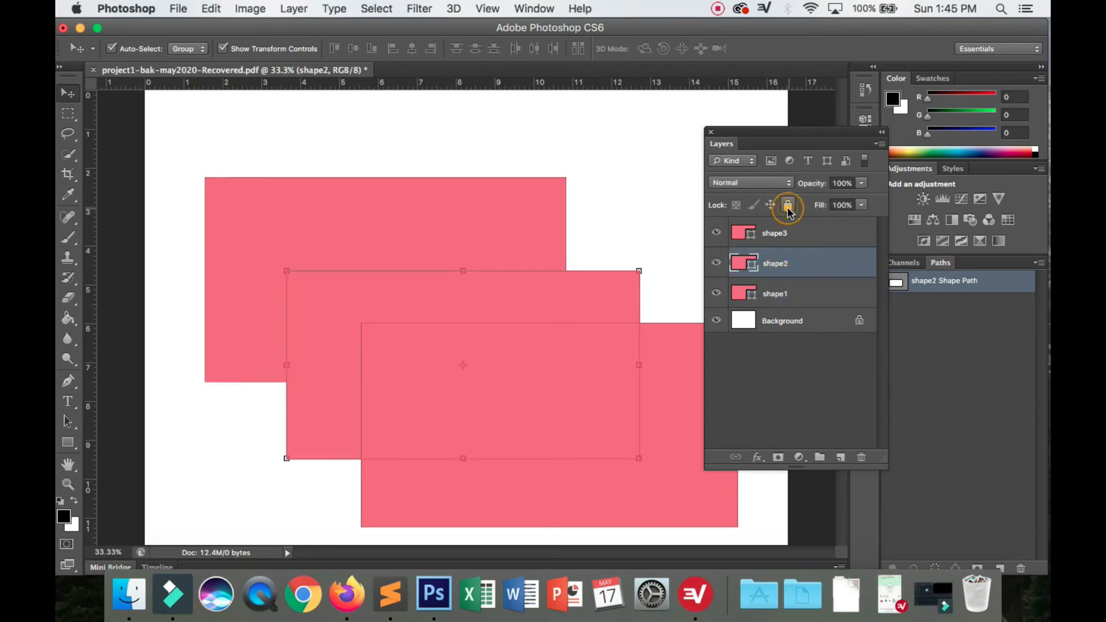
left_click(468, 233)
Lower the shape3 layer's fill to 36%, restore it to 100%, and deselect all layers.
left_click(830, 232)
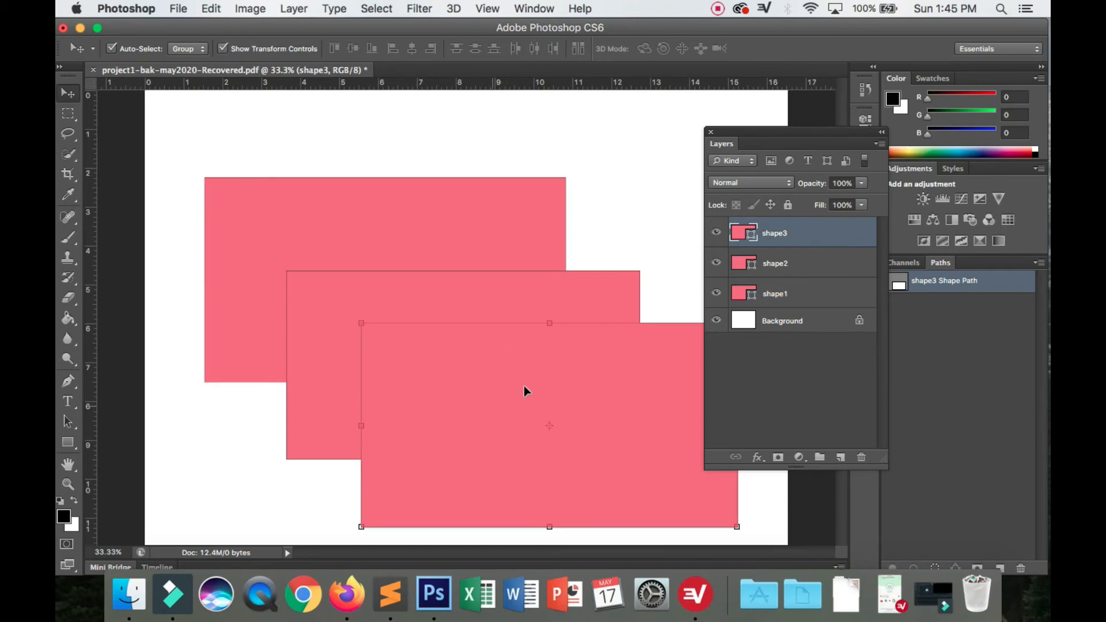
left_click(808, 237)
left_click(861, 205)
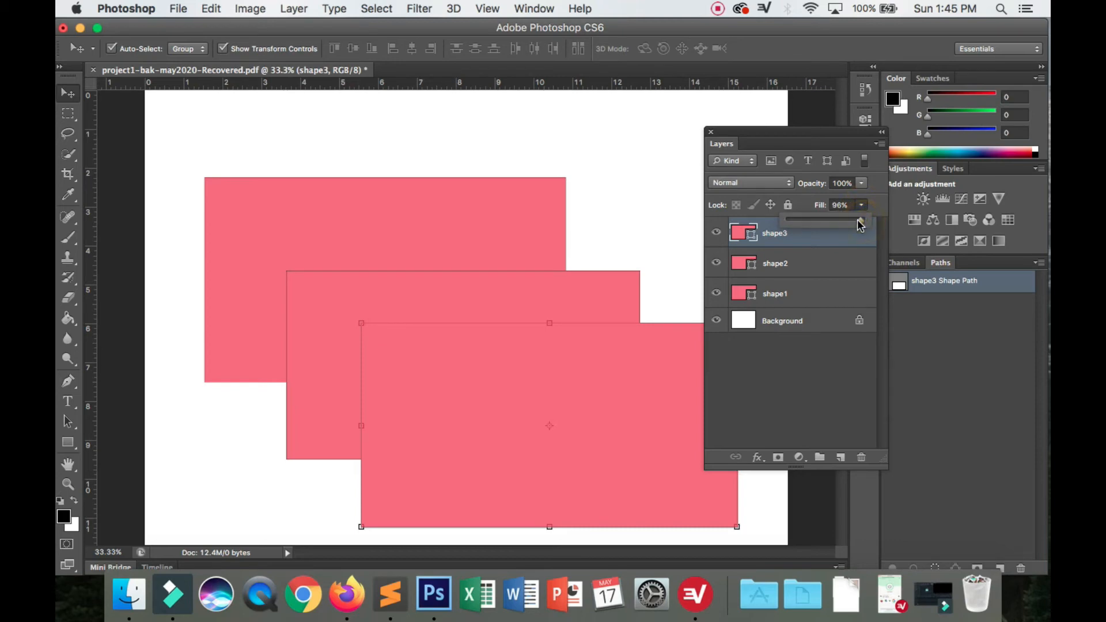
left_click_drag(814, 226, 813, 226)
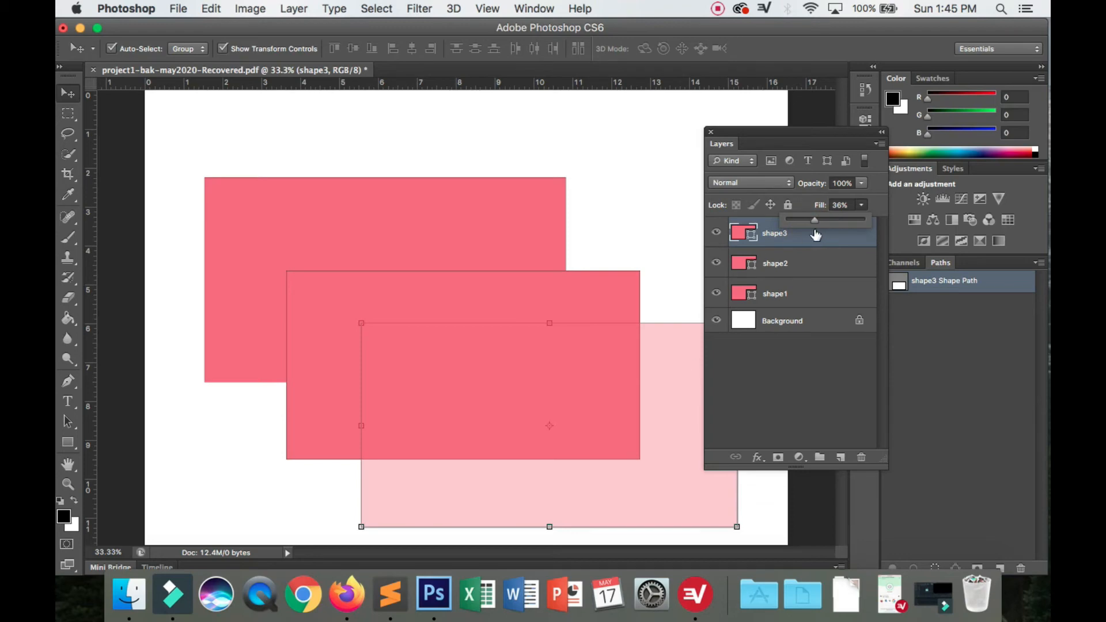
left_click_drag(840, 222, 863, 218)
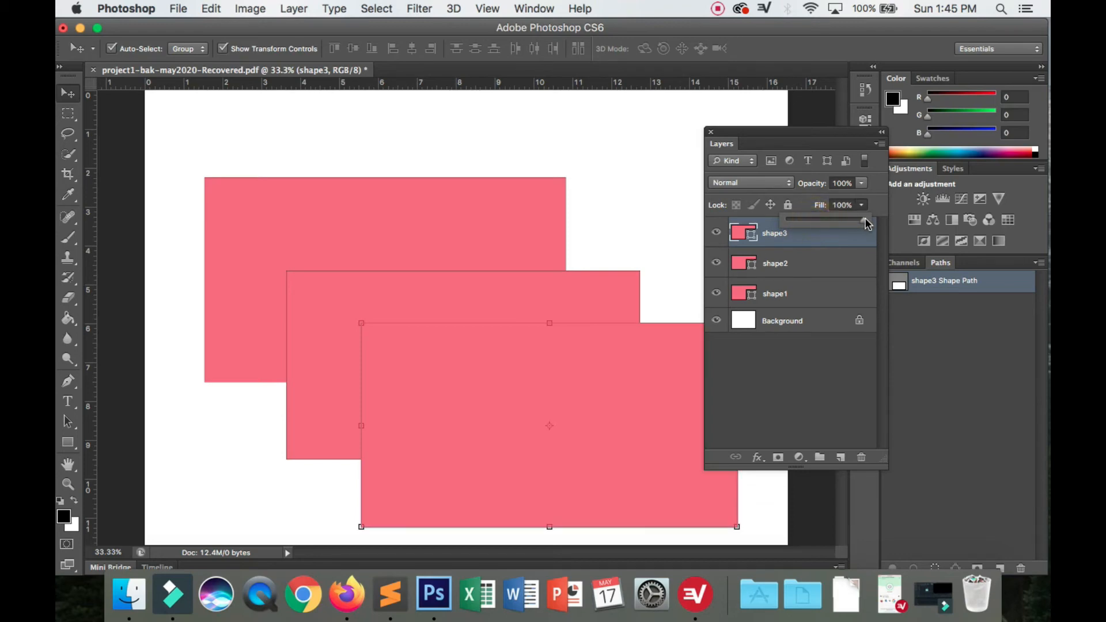
left_click(664, 233)
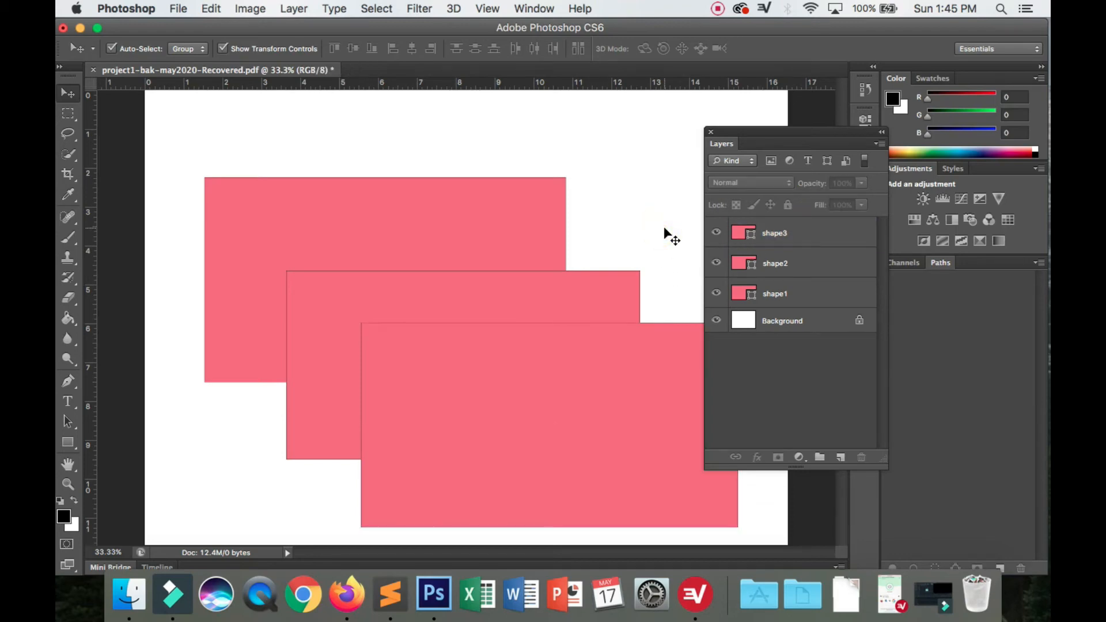
Move the shape2 rectangle slightly up and left on the canvas.
left_click_drag(527, 295, 515, 275)
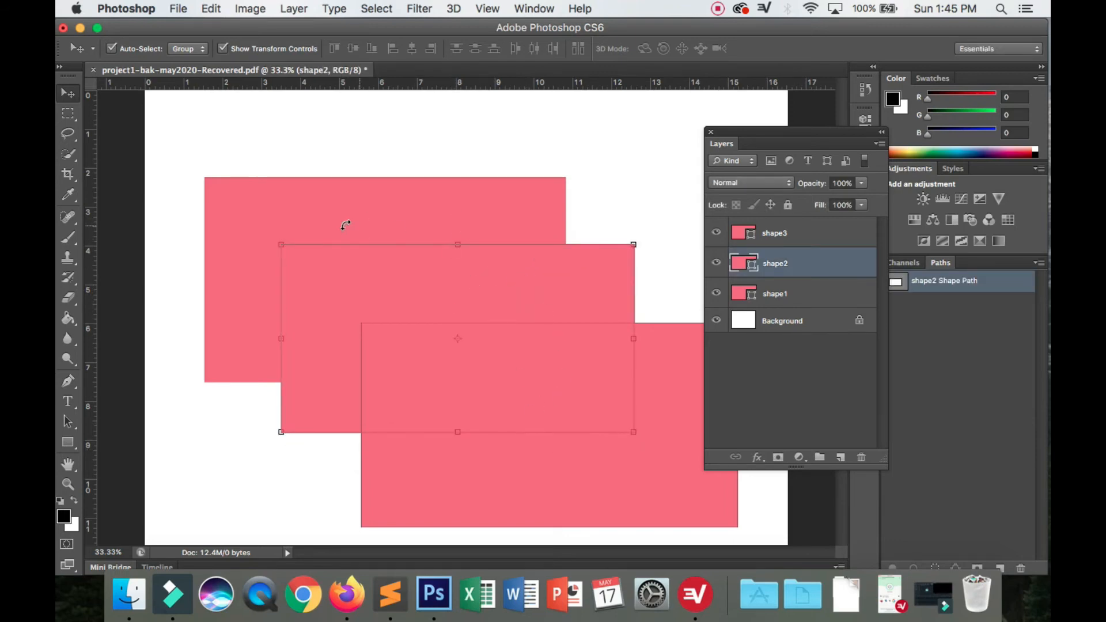
left_click(118, 139)
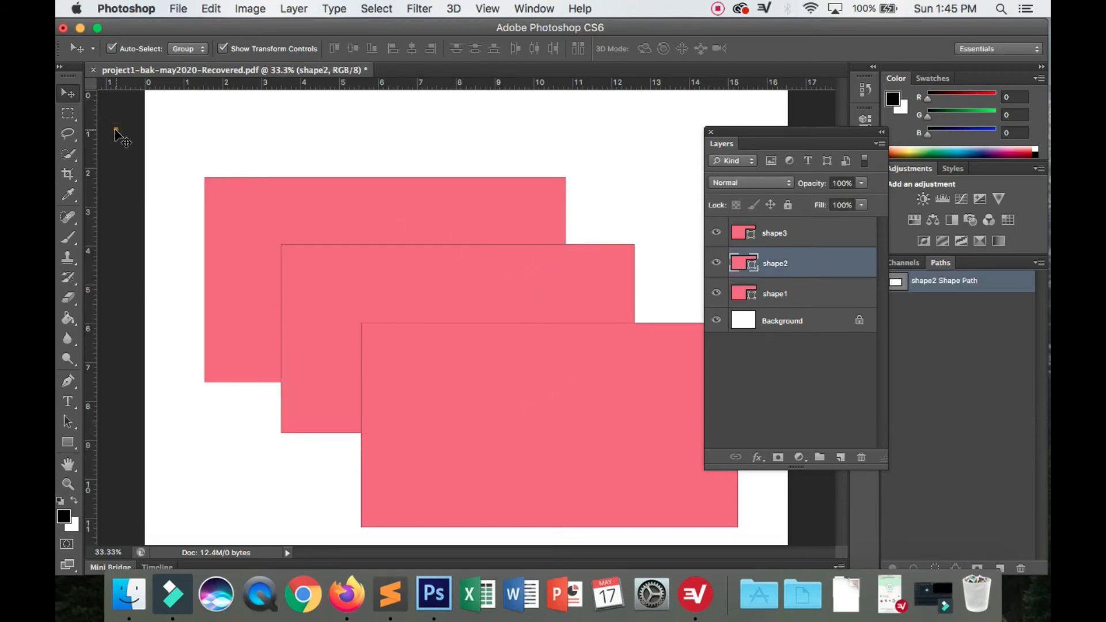
Select the shape1 rectangle and change its shape fill to a dark red swatch with the Rectangle tool active.
left_click(246, 202)
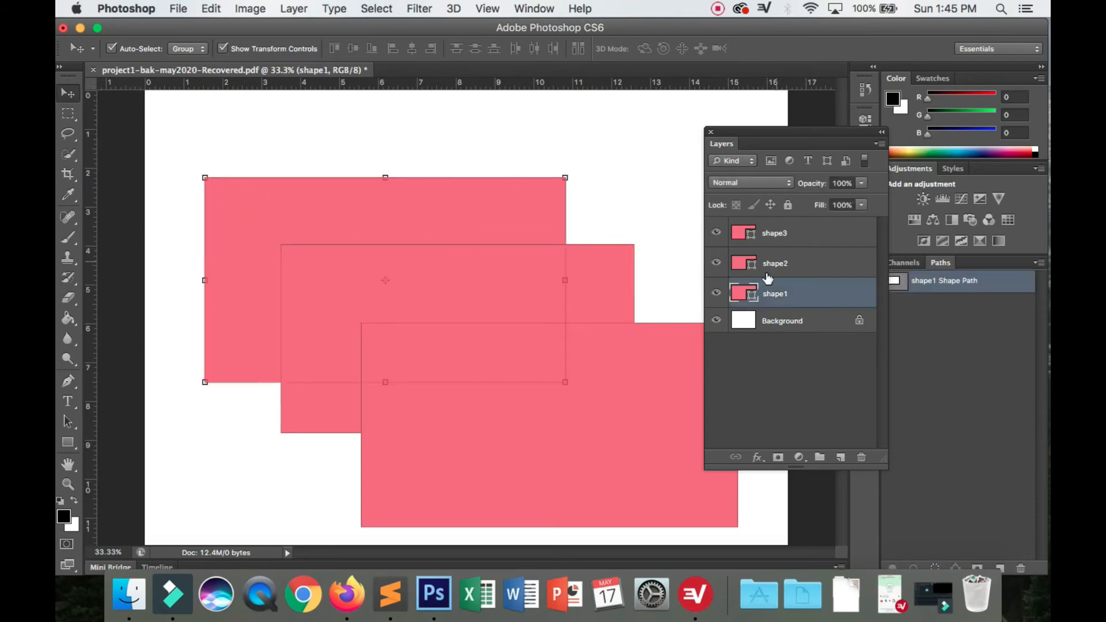
left_click(238, 212)
left_click(245, 209)
left_click(68, 443)
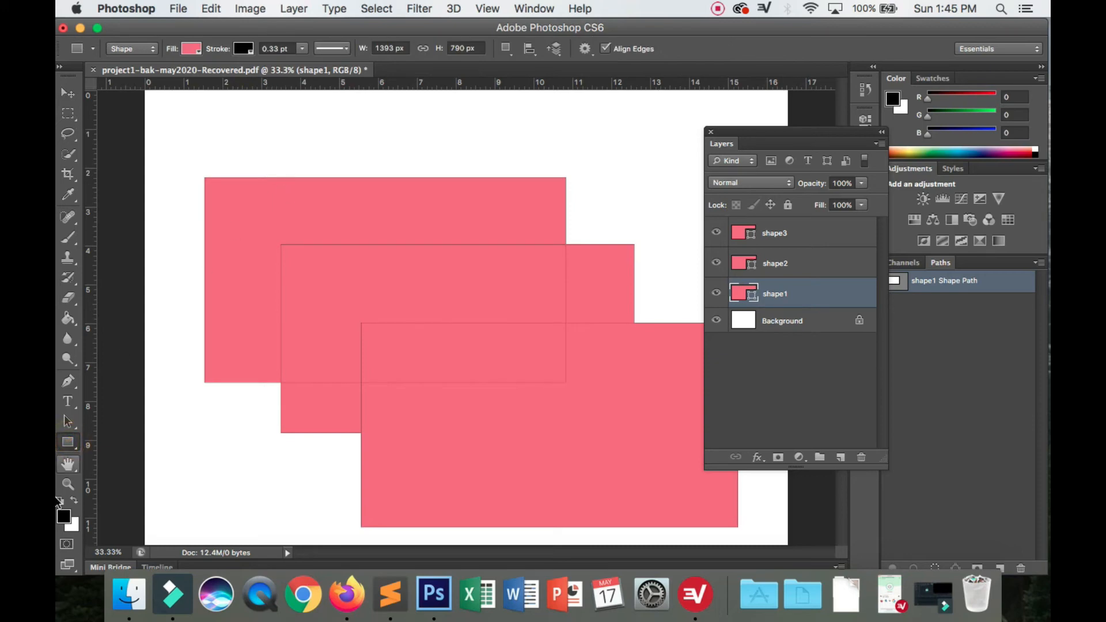
left_click(192, 48)
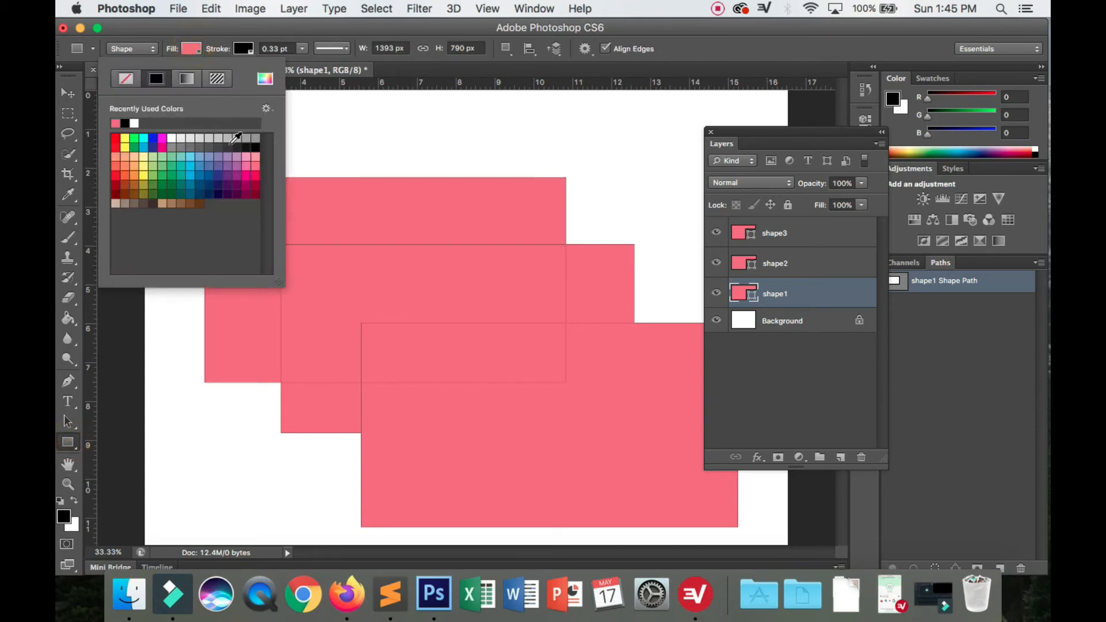
left_click(254, 194)
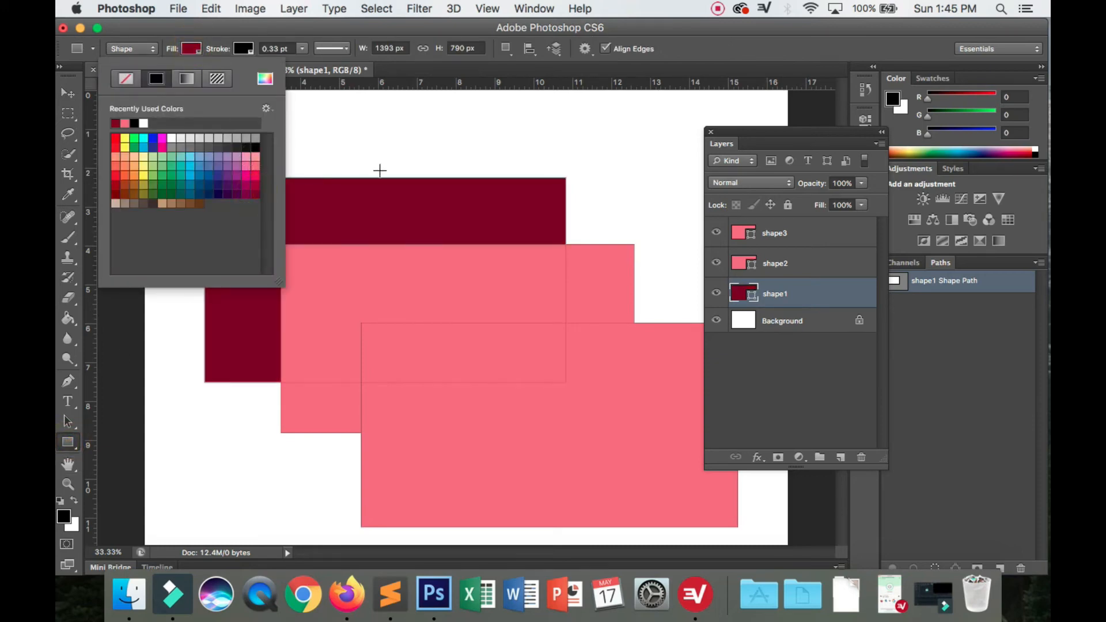
Change the shape2 rectangle's fill to an orange swatch, cancel any new rectangle, and deselect all layers with the Move tool active.
left_click(749, 262)
left_click(775, 263)
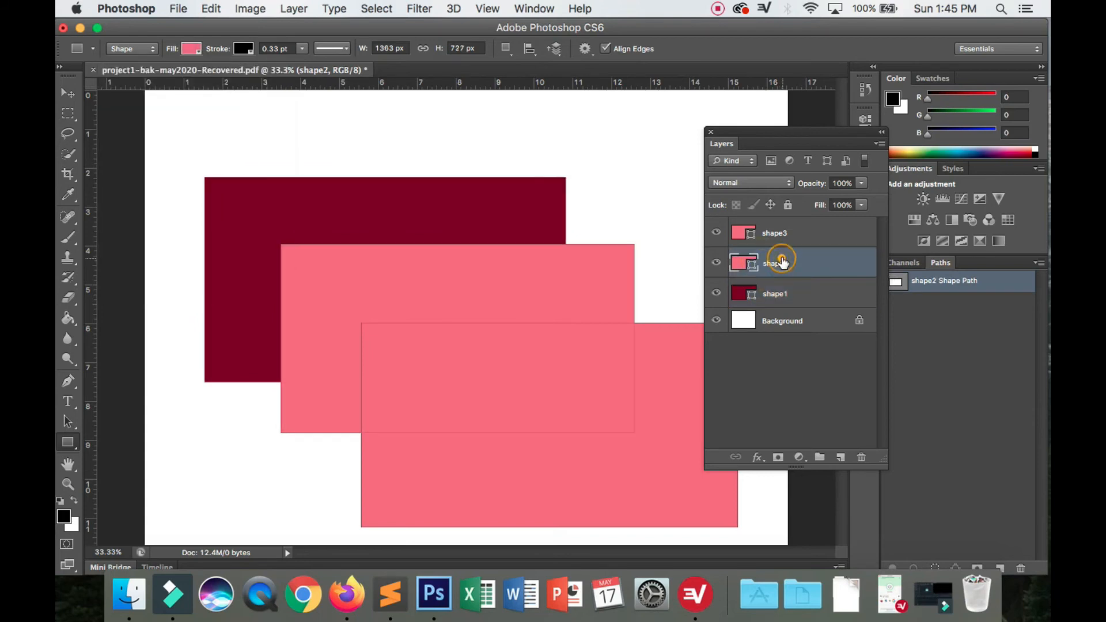
left_click(188, 46)
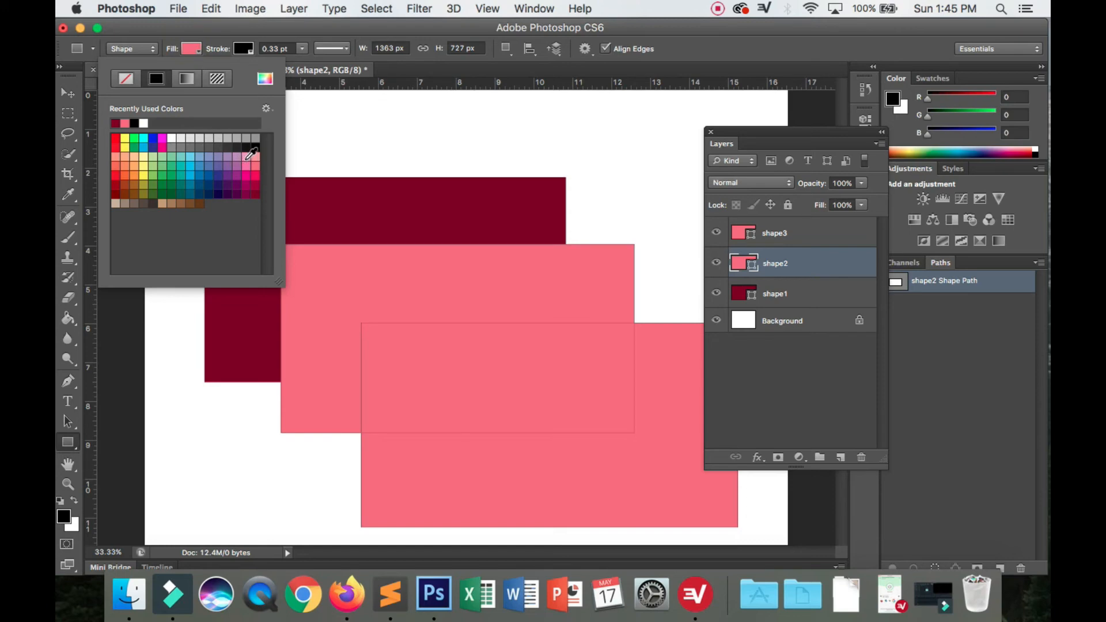
left_click(129, 169)
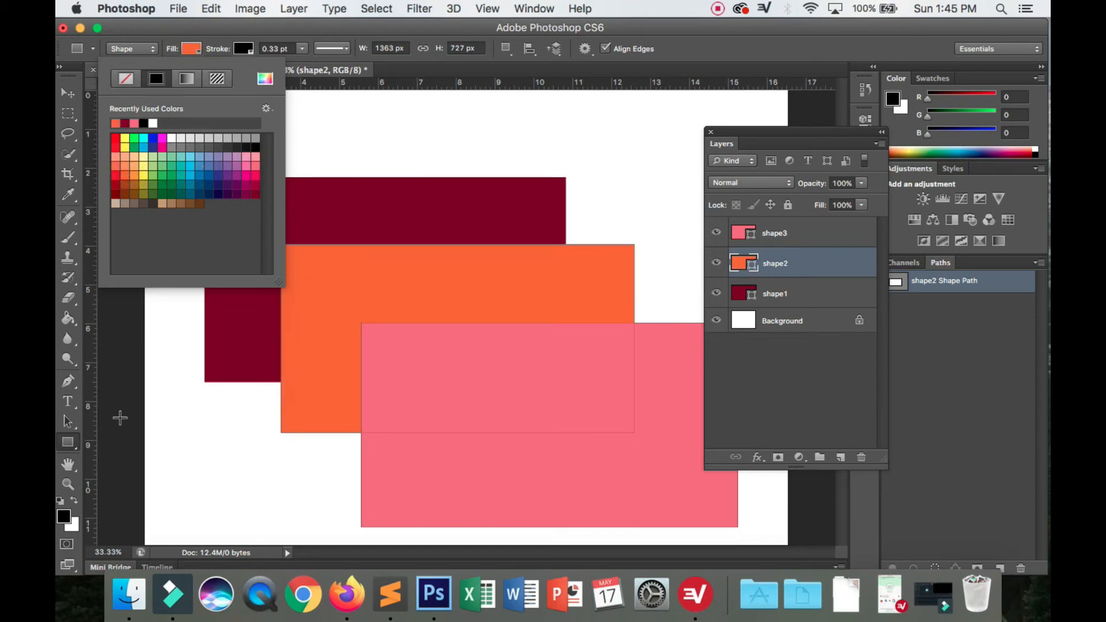
left_click(131, 312)
left_click(129, 310)
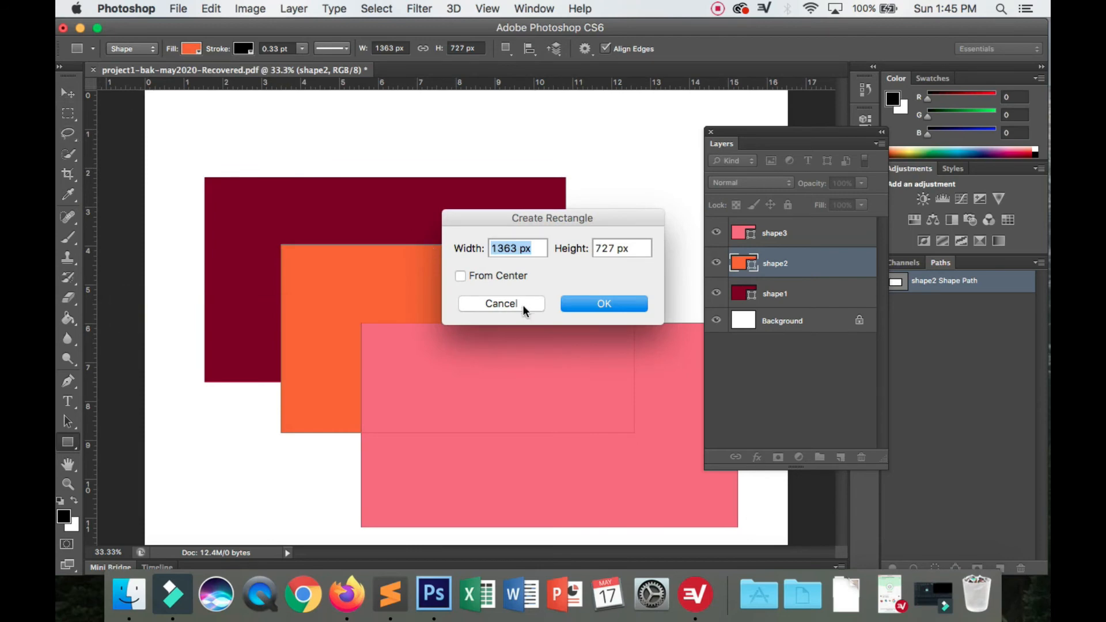
left_click(523, 304)
left_click(67, 93)
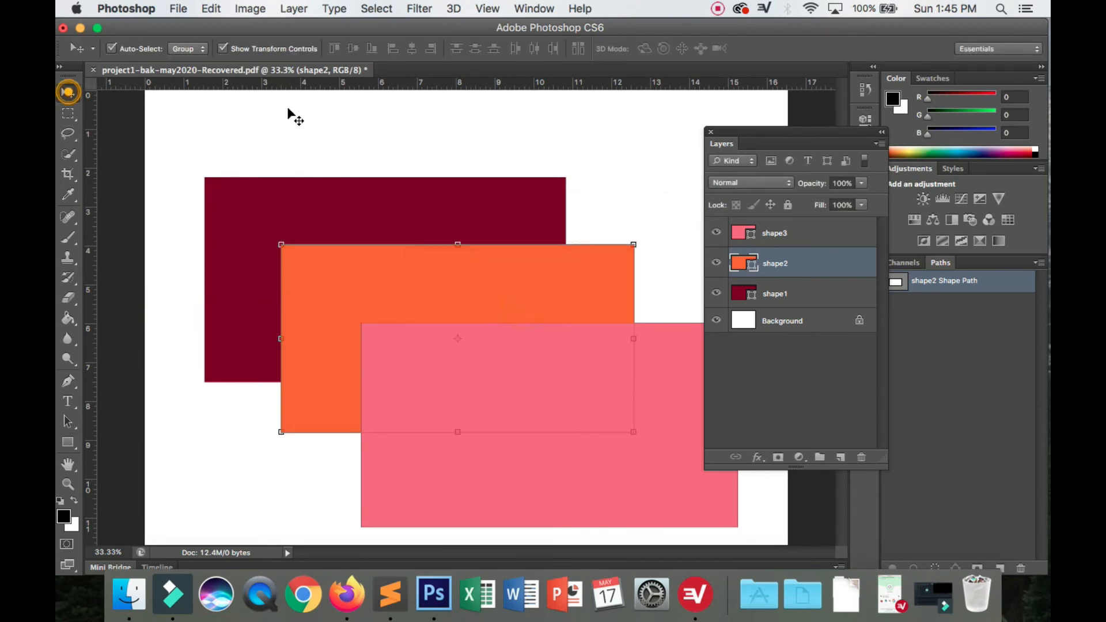
left_click(744, 350)
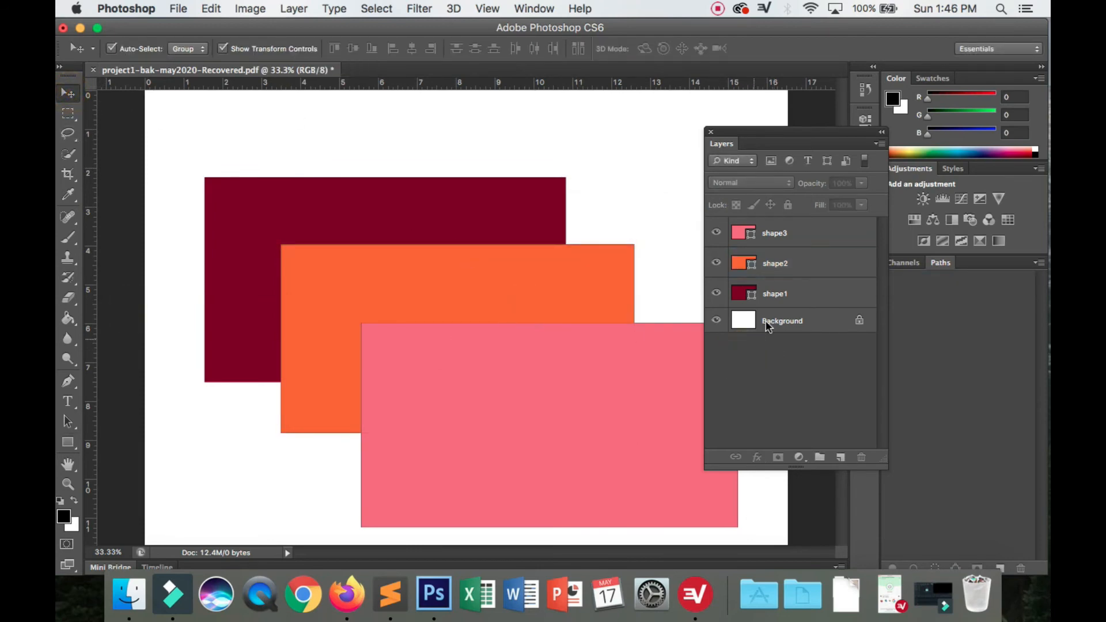
left_click(778, 294)
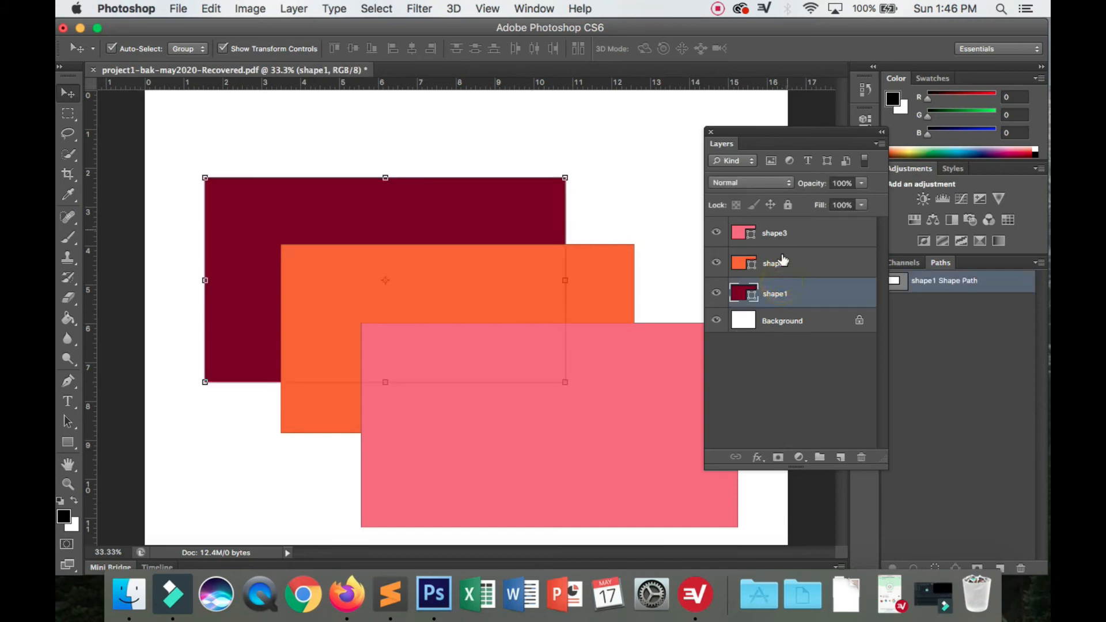
left_click(781, 289)
left_click(785, 293)
left_click(801, 292)
left_click(799, 381)
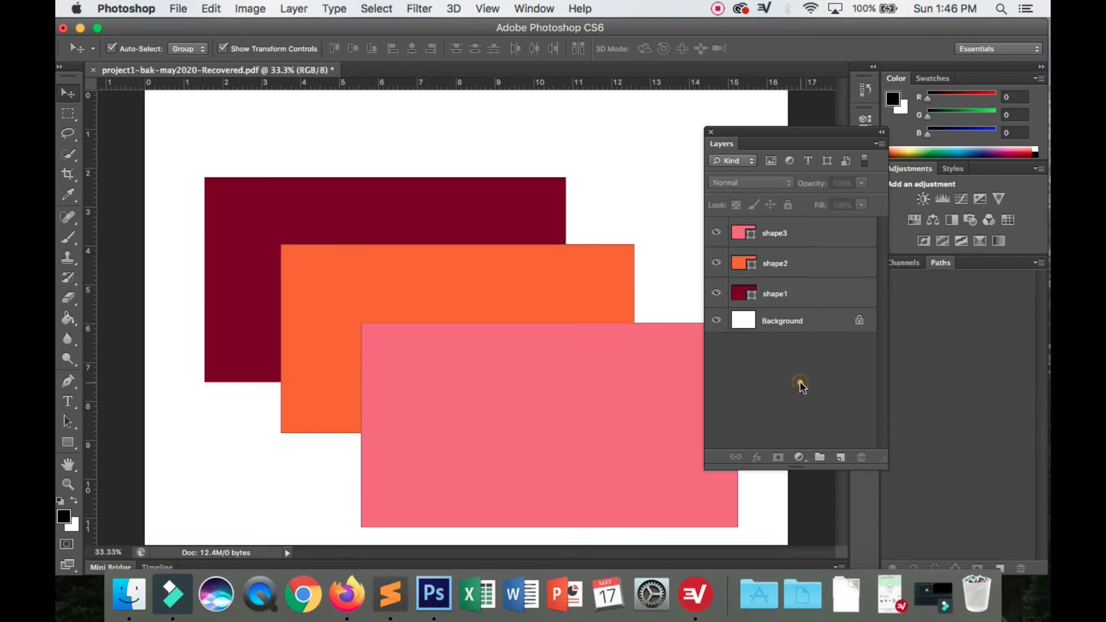
Reorder the shape layers so shape2 is on top, shape1 is below it, and shape3 sits just above the Background.
left_click(820, 295)
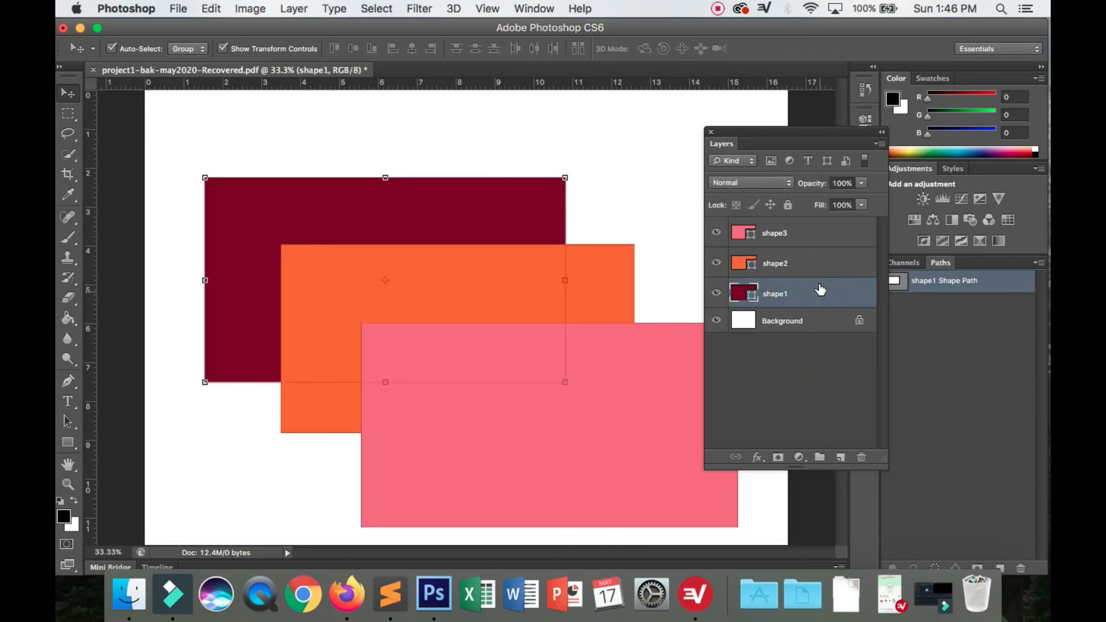
left_click_drag(820, 289, 815, 227)
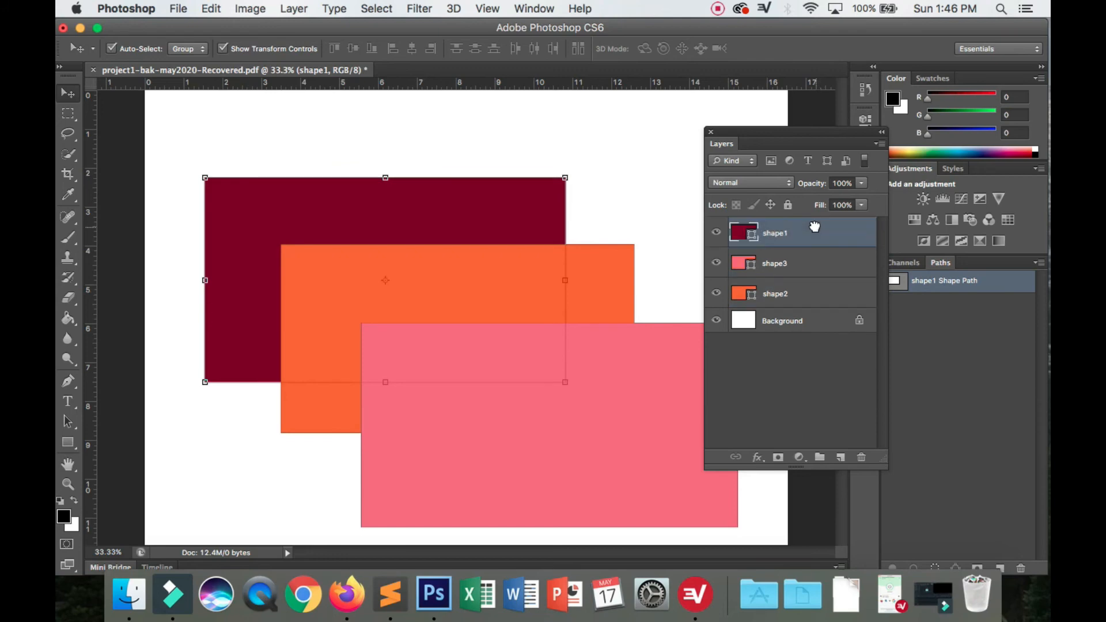
left_click(812, 260)
mouse_move(812, 260)
left_mouse_down()
mouse_move(819, 298)
mouse_move(821, 227)
left_mouse_up()
left_click(818, 294)
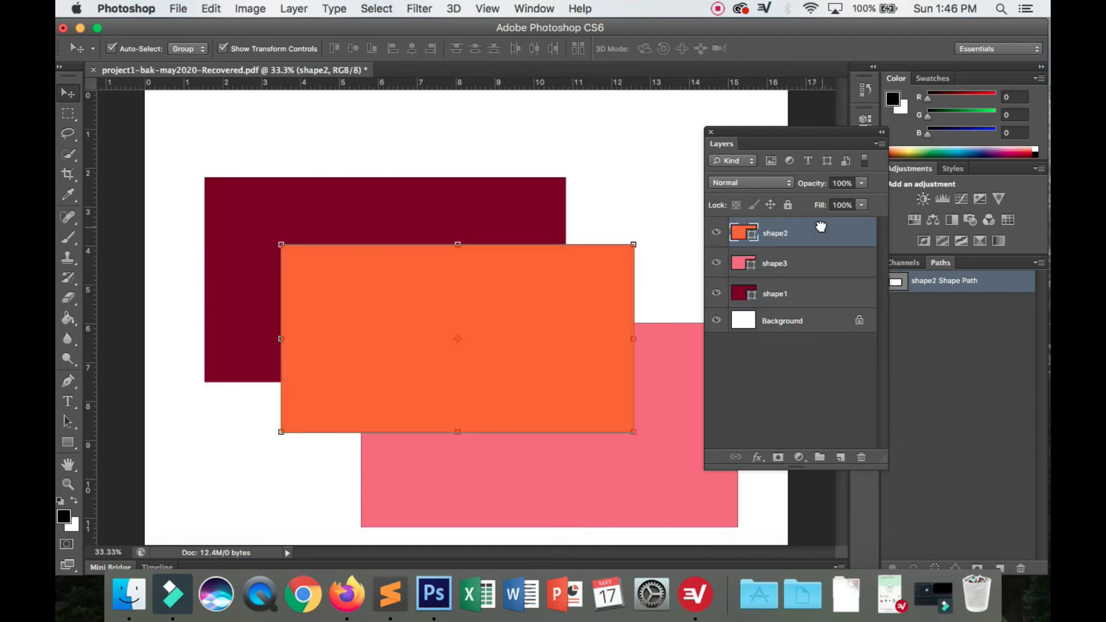
left_click_drag(803, 282, 805, 251)
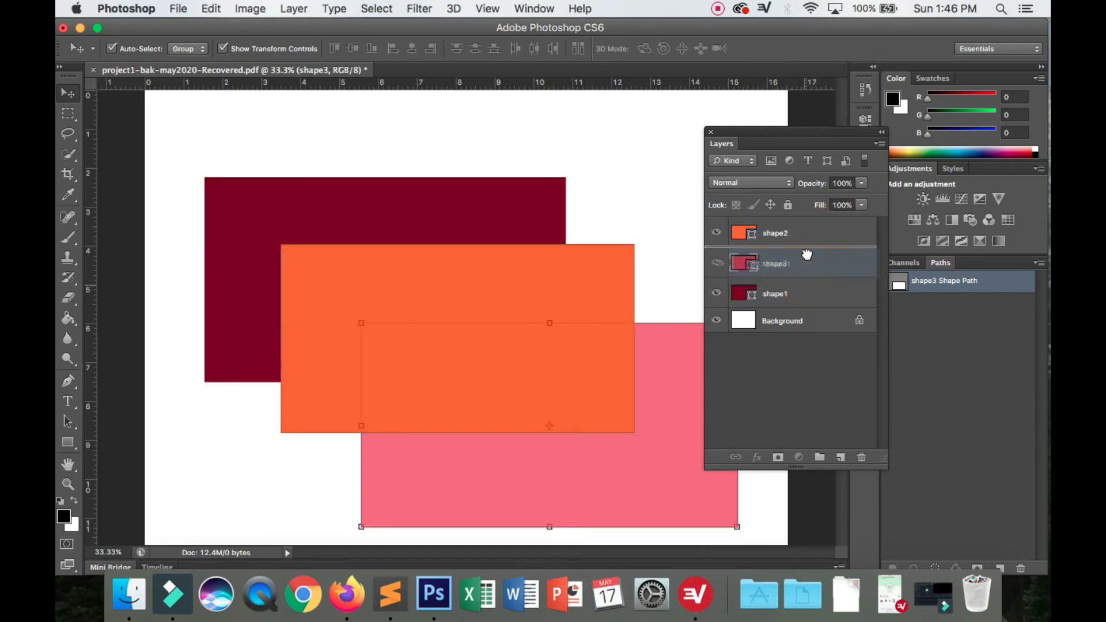
left_click(806, 294)
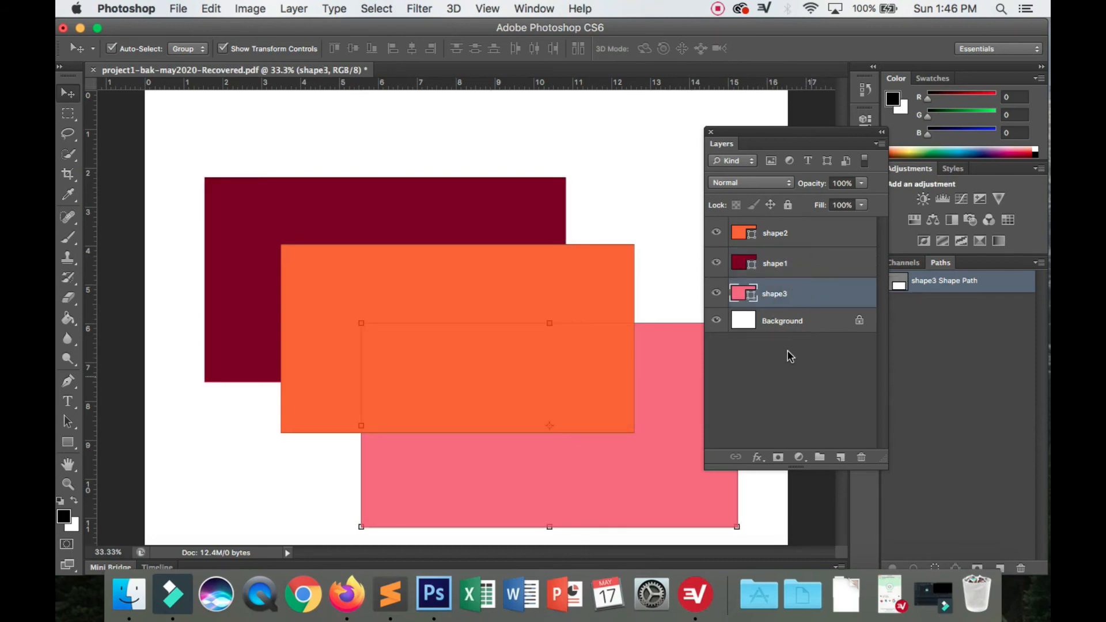
Delete the shape3 layer and undo the deletion.
left_click_drag(807, 291, 861, 459)
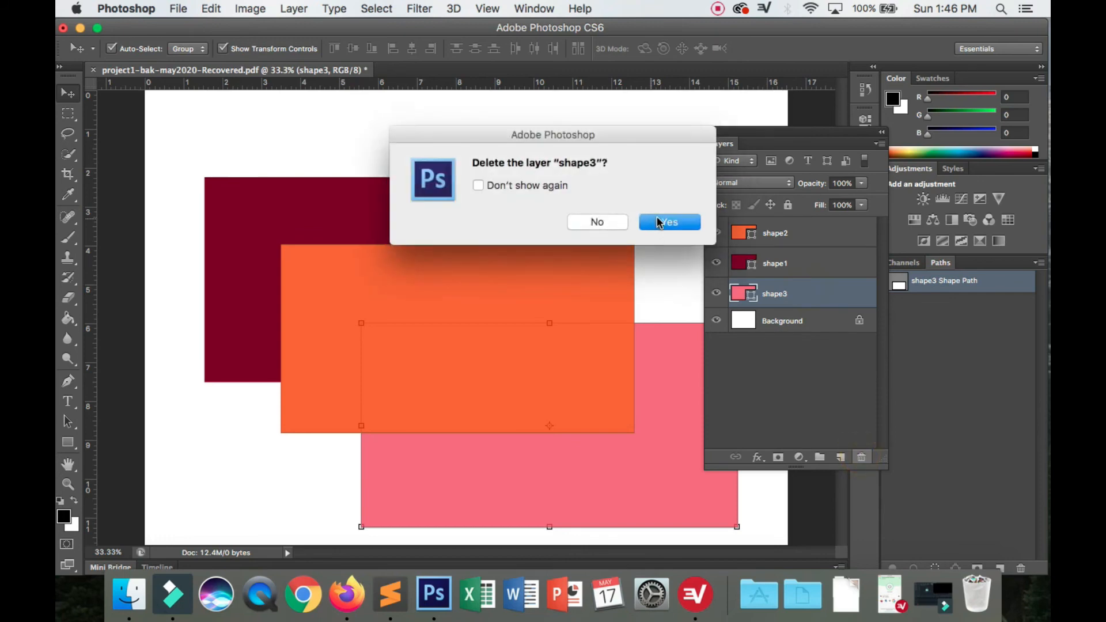
left_click(659, 221)
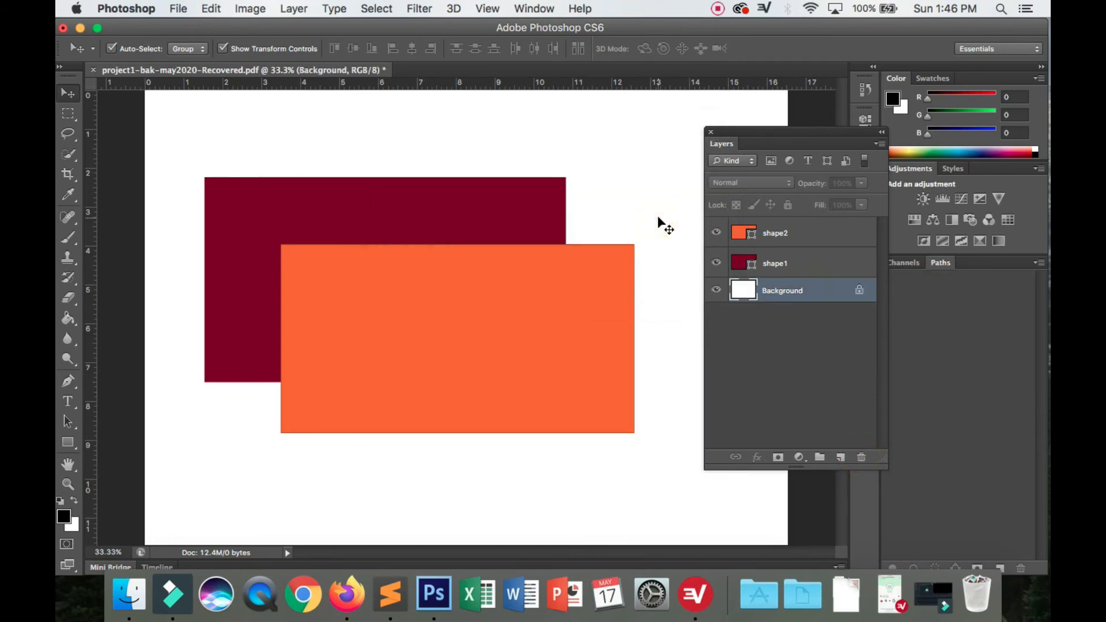
key("super+z")
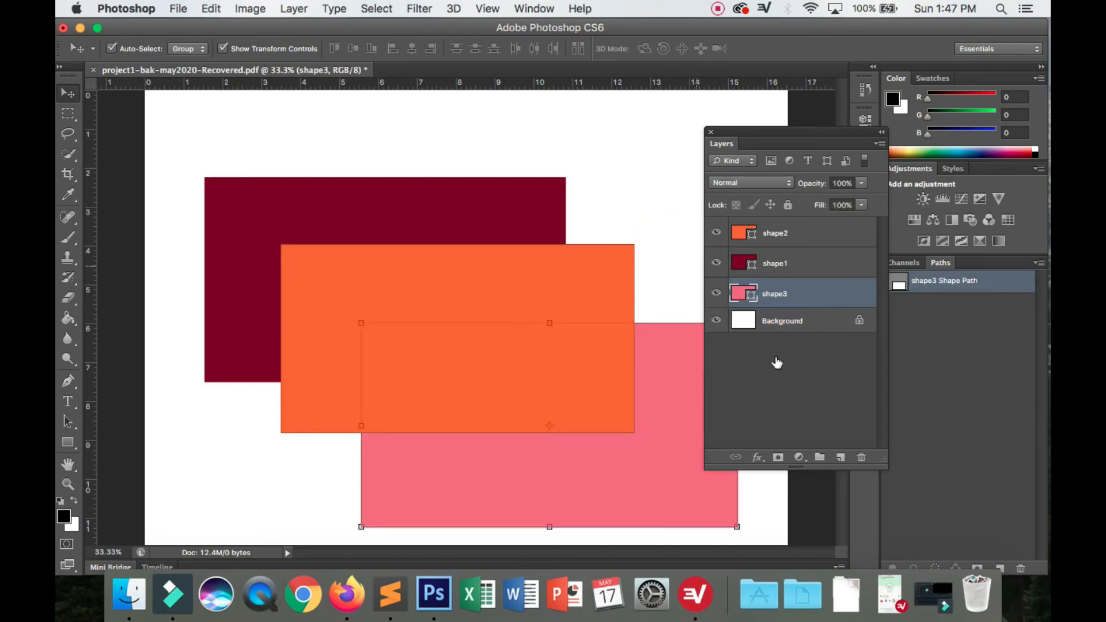
With no layers selected, create a new layer group above the shapes and rename it "object 1".
left_click(782, 369)
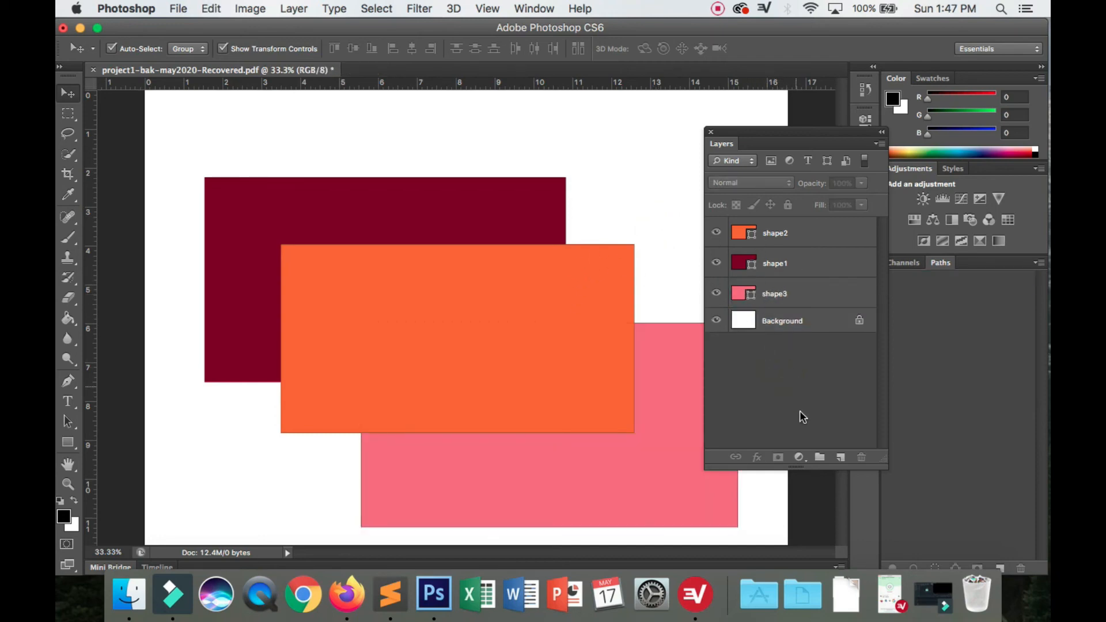
left_click(819, 458)
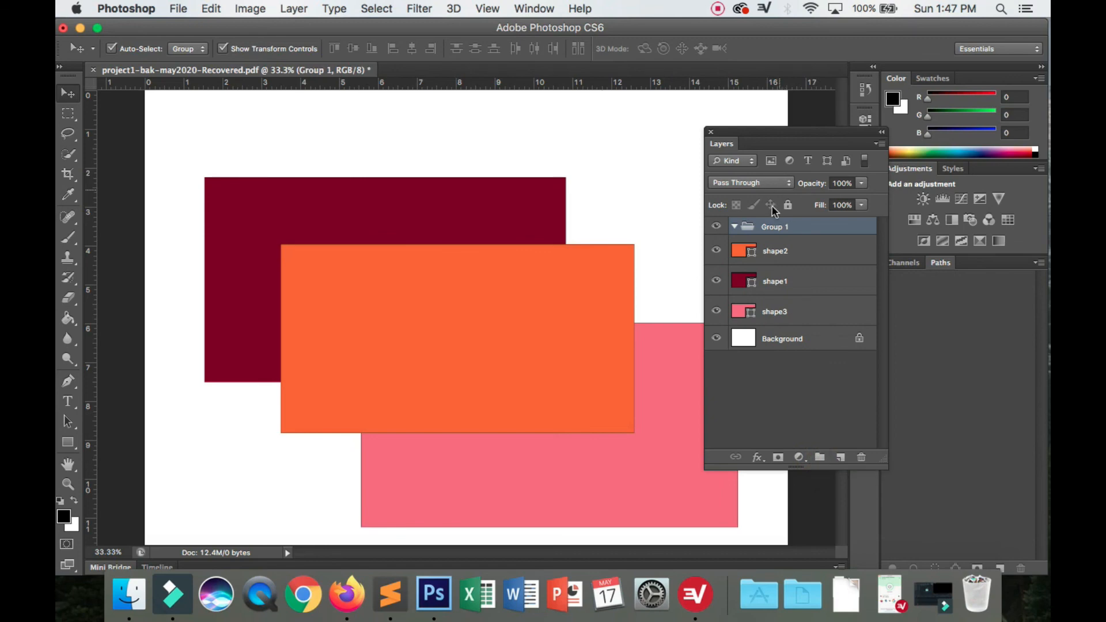
double_click(772, 229)
type("object")
left_click(795, 373)
Select the shape2, shape1 and shape3 layers together and move them into the object 1 group.
left_click(795, 251)
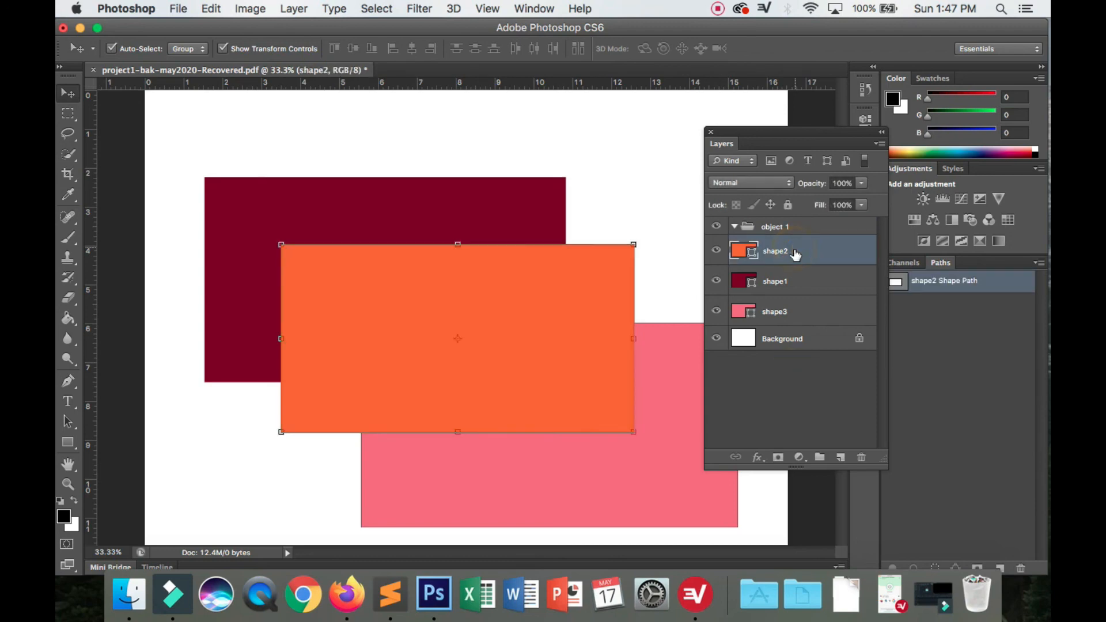
left_click(798, 280, "shift")
left_click(798, 309, "shift")
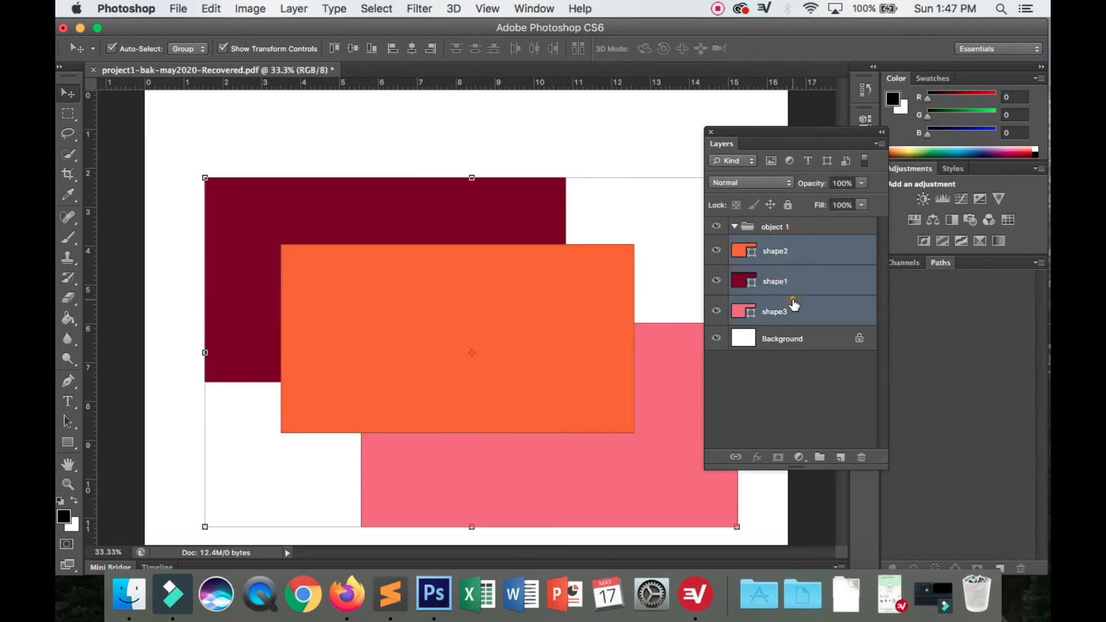
left_click_drag(791, 258, 773, 228)
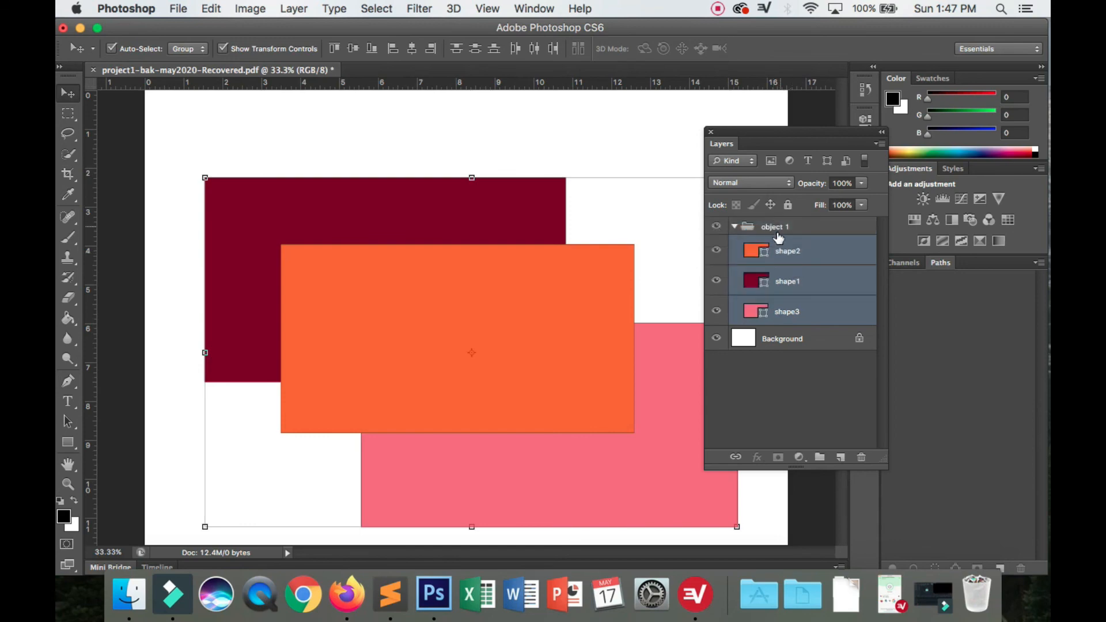
Collapse and expand the object 1 group, and select its shape2 and shape3 layers individually.
left_click(736, 228)
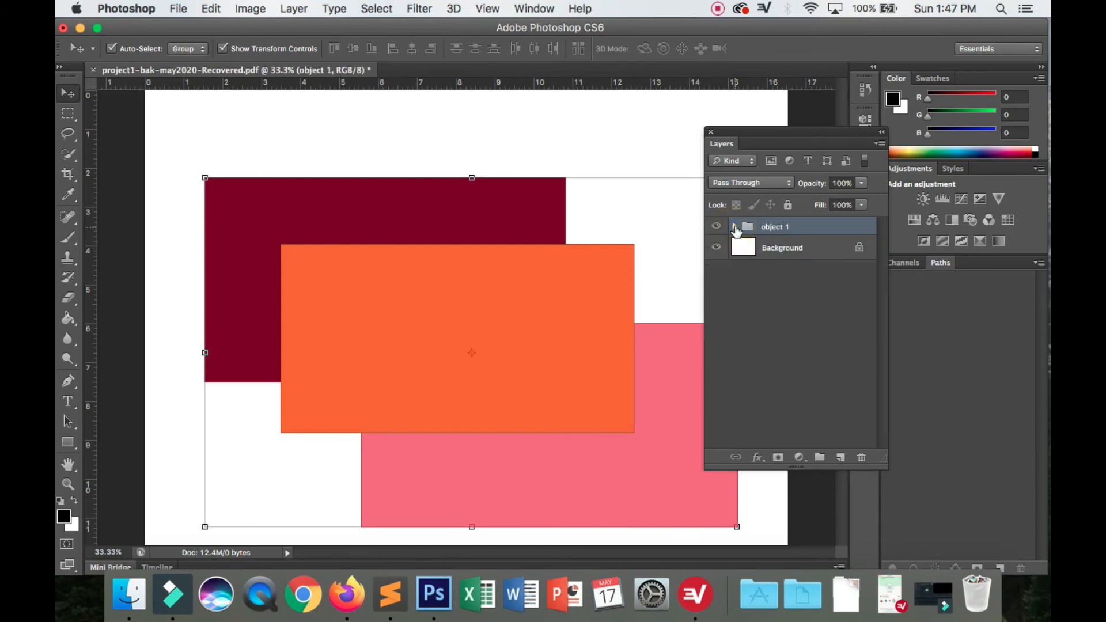
left_click(735, 228)
left_click(735, 227)
left_click(734, 227)
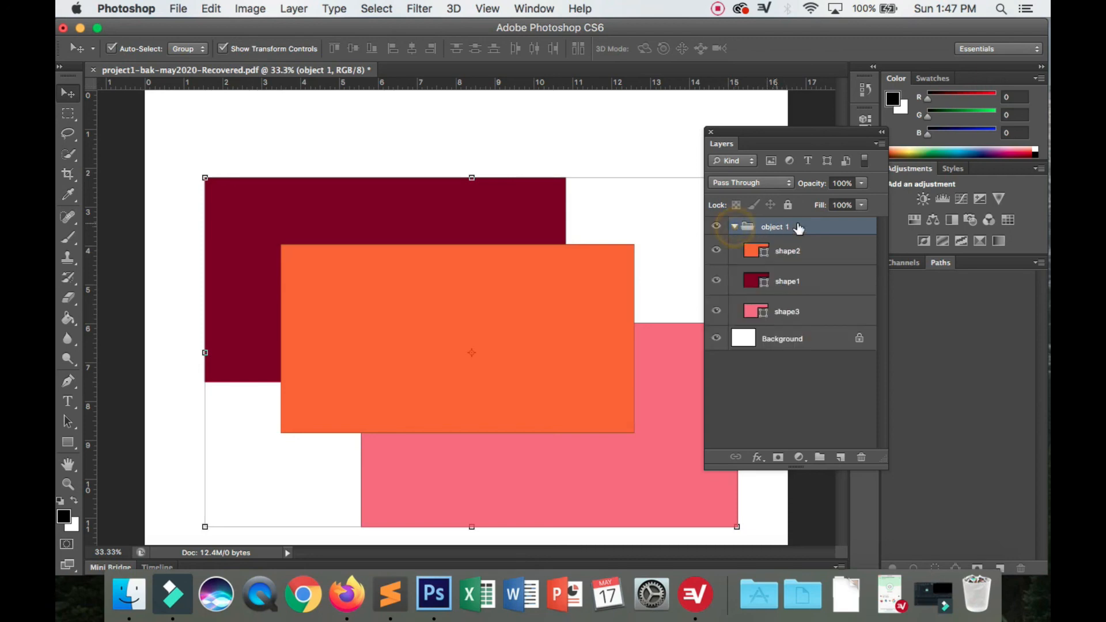
left_click(785, 261)
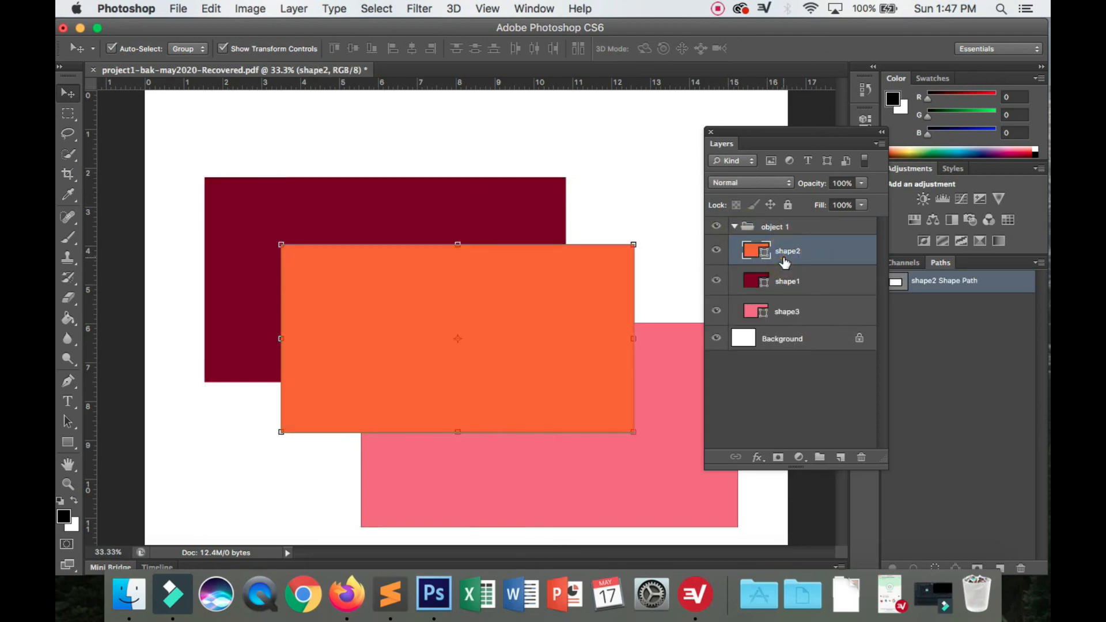
left_click(782, 311)
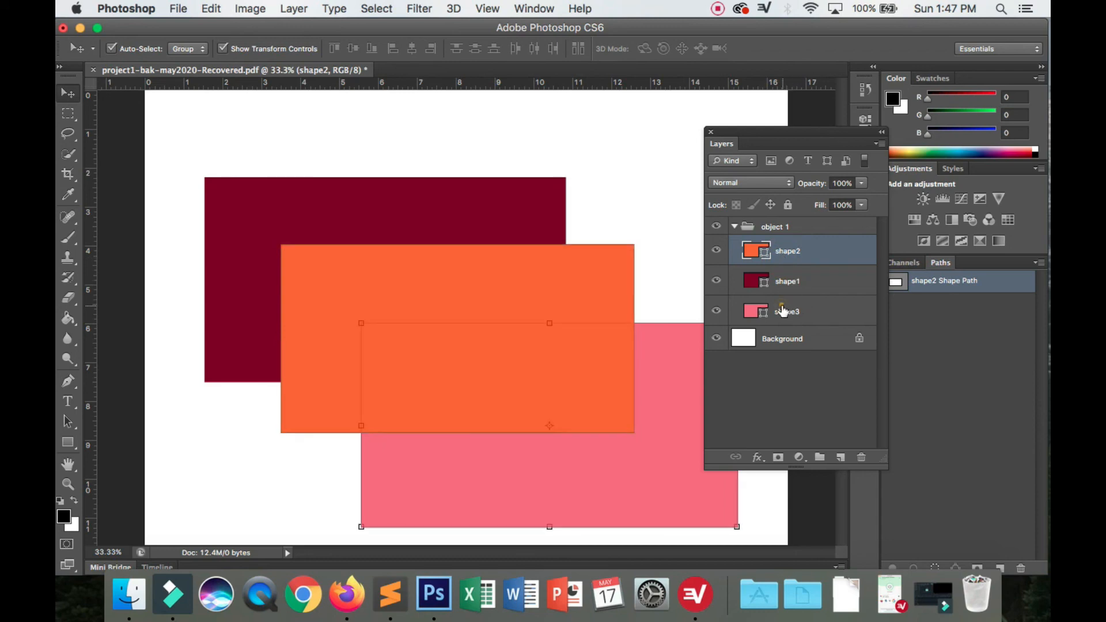
Move the collapsed object 1 group up and left on the canvas, and select the shape1 layer inside it.
left_click(735, 228)
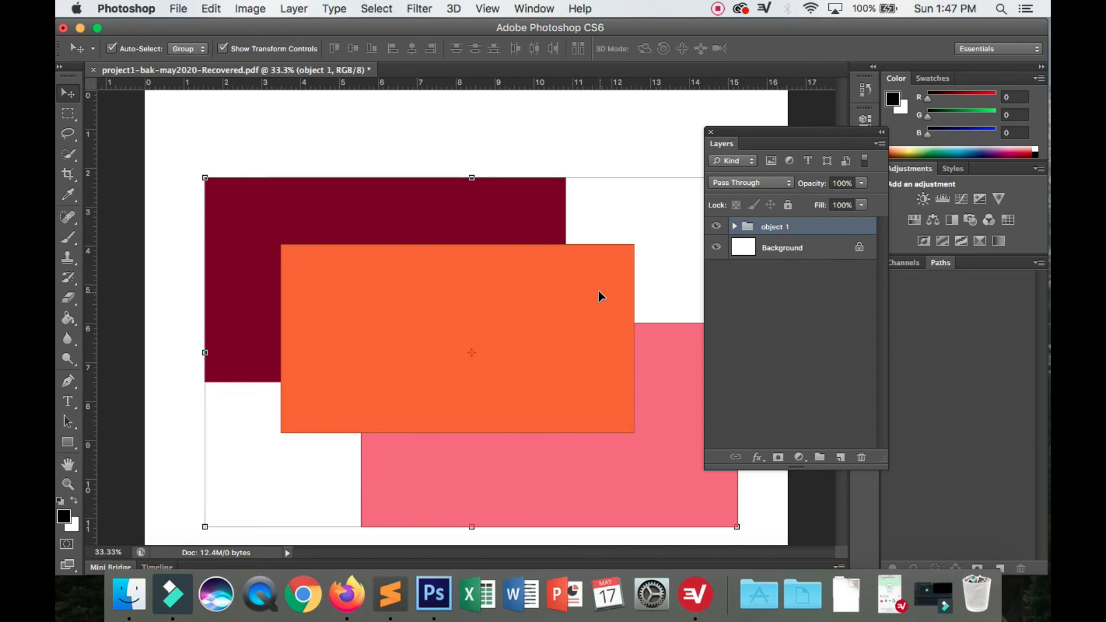
left_click_drag(599, 291, 557, 296)
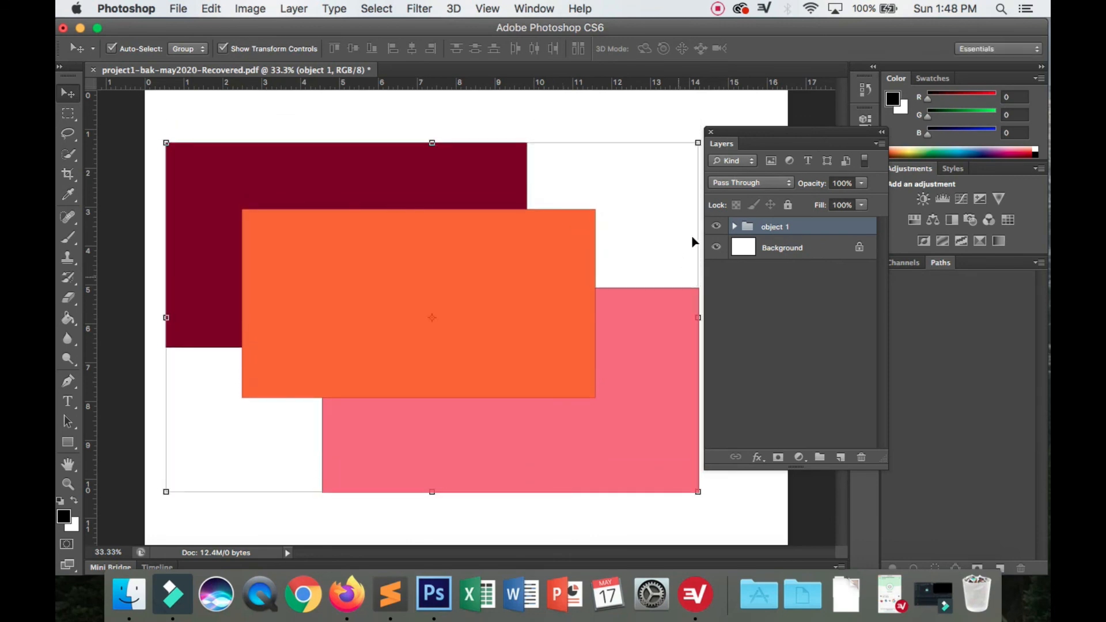
left_click(735, 227)
left_click(801, 281)
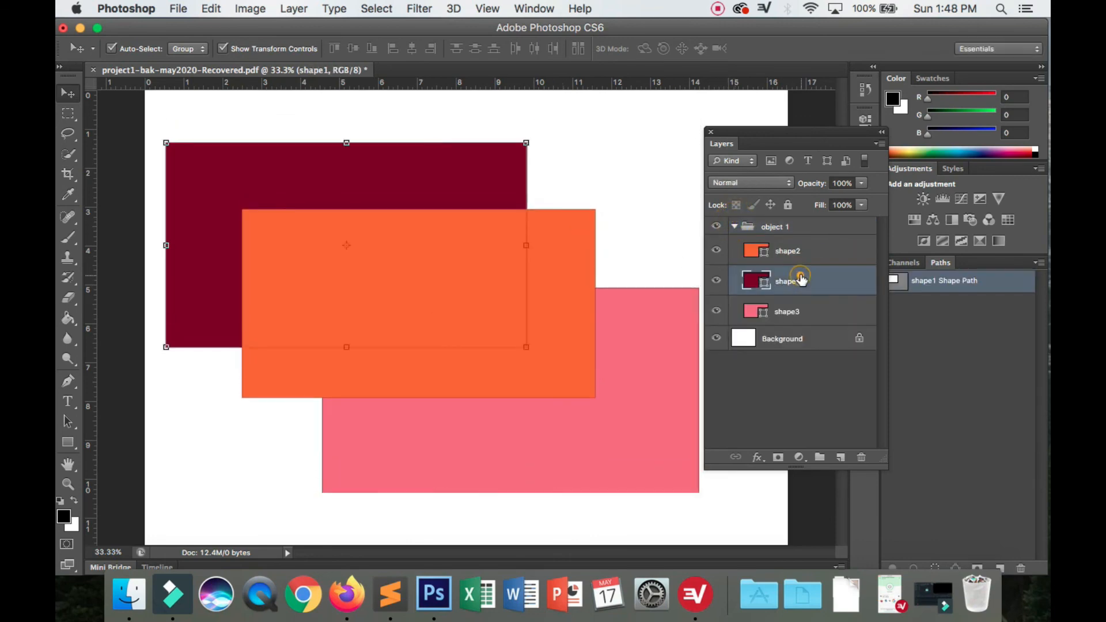